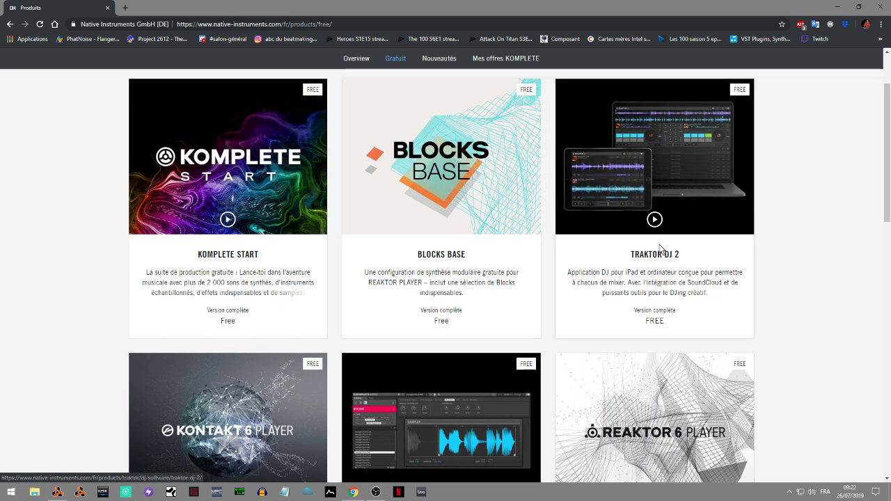
Look through the free Native Instruments products, from Komplete Start down to Native Access
scroll(888, 156, "down", 2)
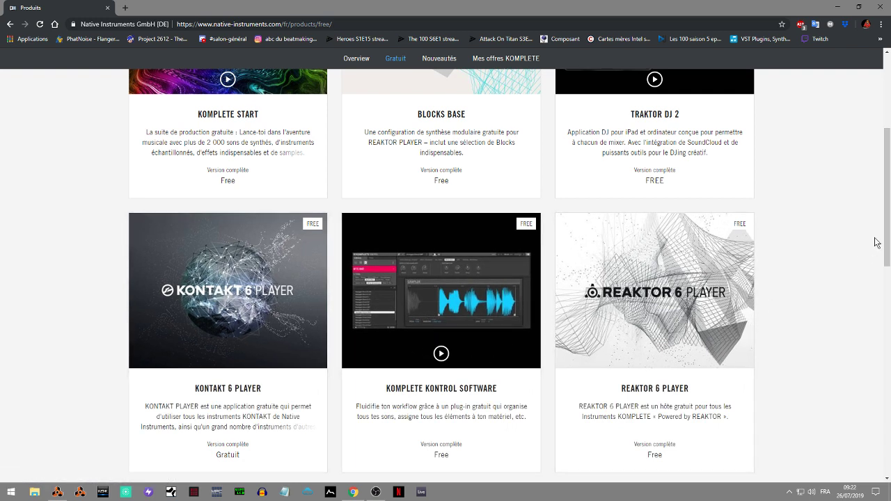
scroll(888, 231, "down", 3)
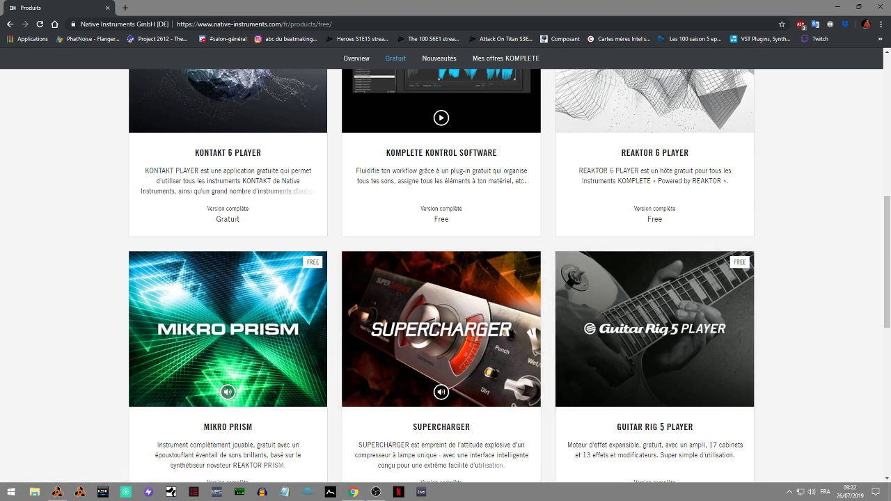
left_click_drag(886, 271, 888, 339)
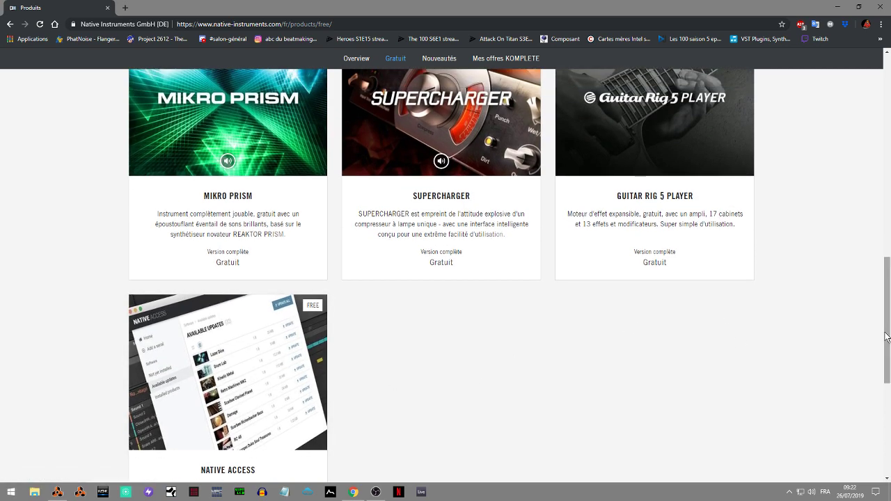
left_click_drag(887, 337, 889, 118)
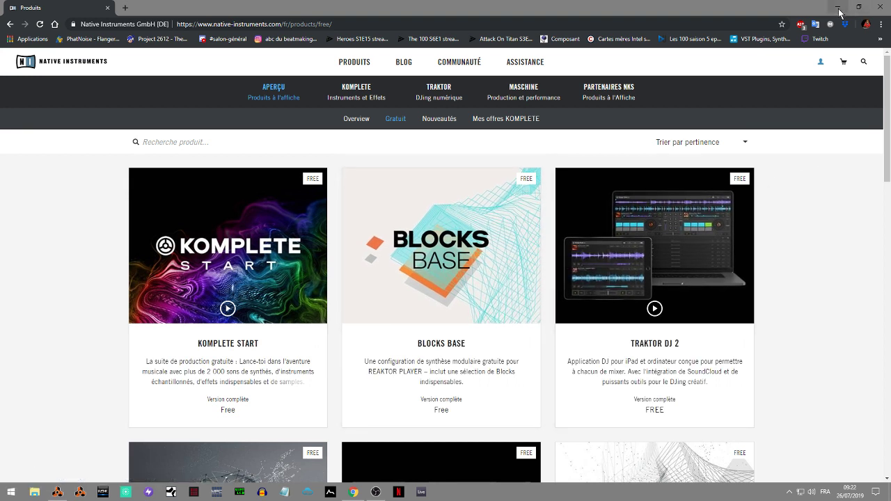
Switch to Reason, open the Komplete Kontrol plug-in from the rack and move its window clear of the device
left_click(51, 495)
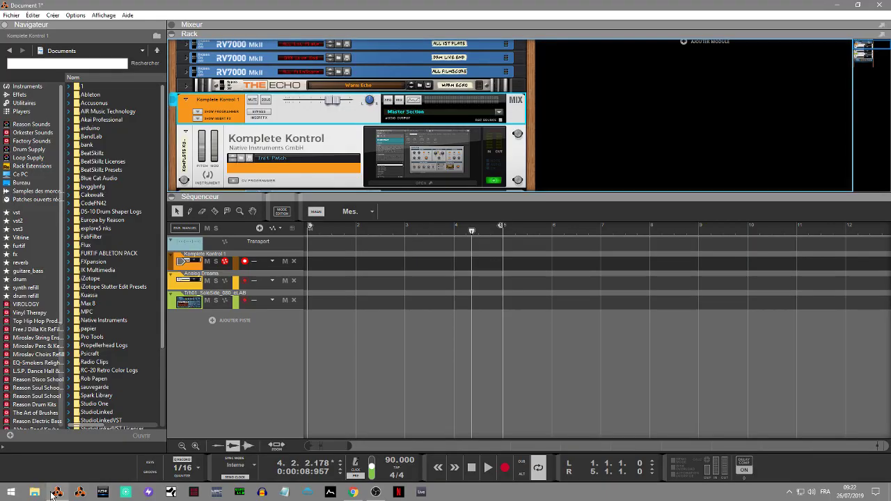
left_click(435, 184)
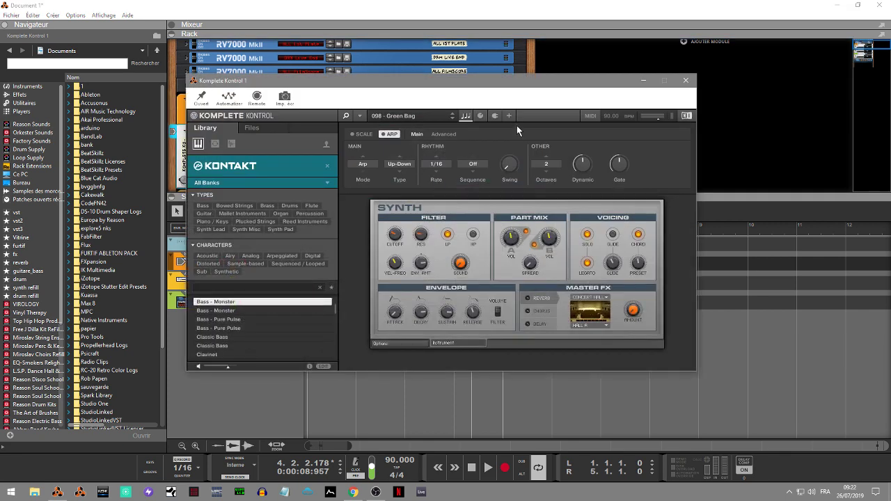
left_click_drag(530, 79, 641, 49)
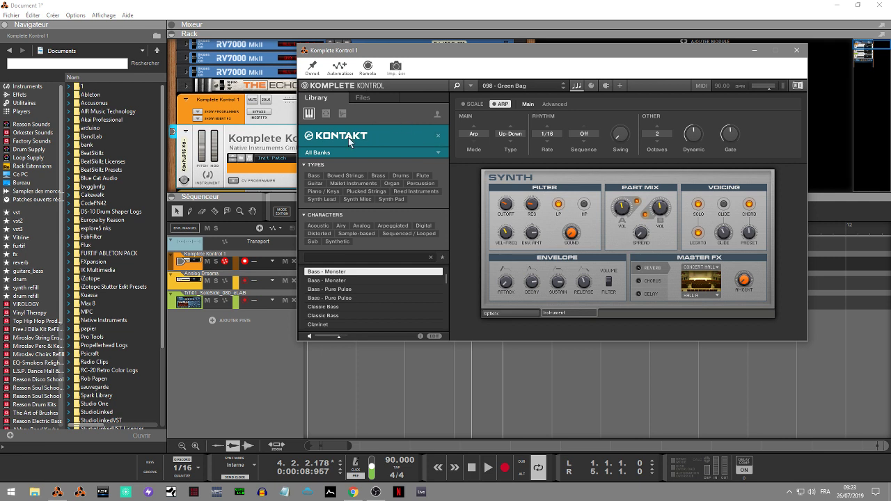
Examine the Kontakt bank list and the instrument library grouped by vendor in Komplete Kontrol
left_click(435, 152)
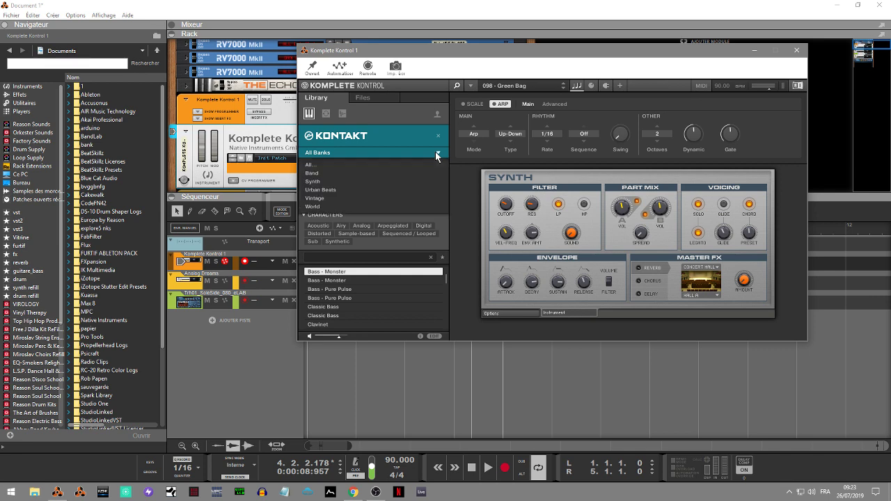
left_click(435, 152)
left_click(373, 136)
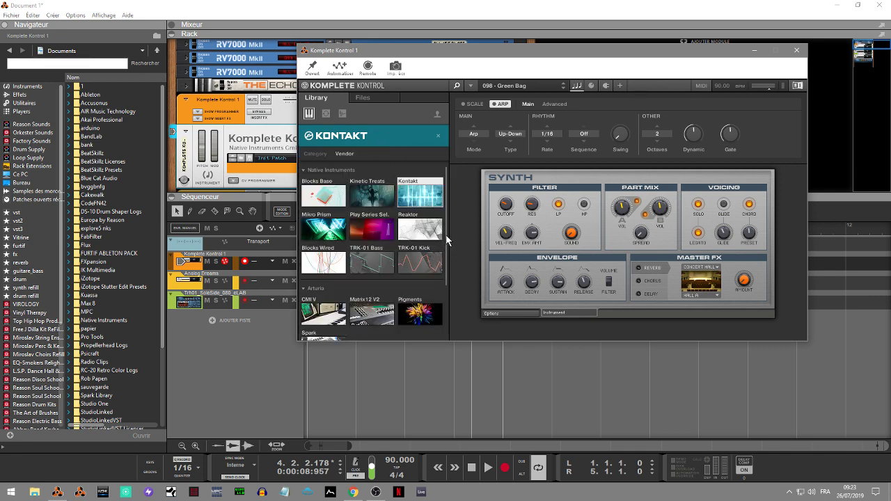
scroll(448, 252, "down", 1)
scroll(448, 252, "down", 5)
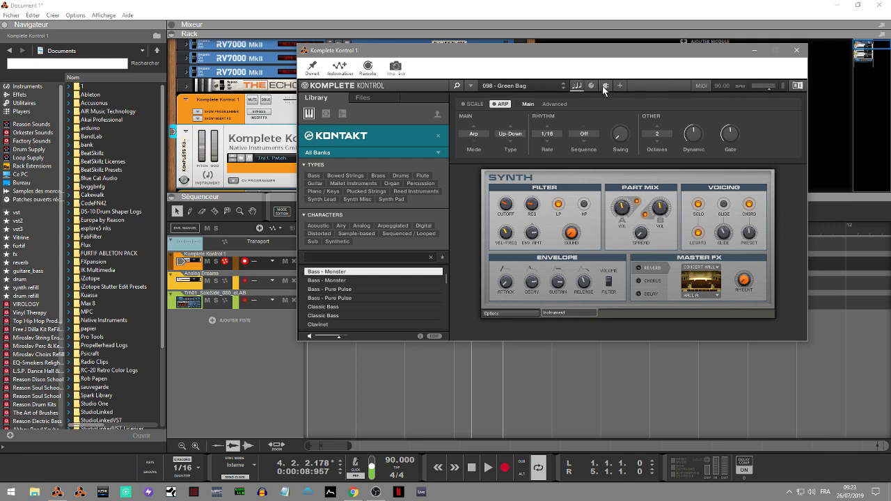
Display the Filter page of the loaded Green Bag preset's parameter knobs
left_click(602, 85)
left_click(591, 85)
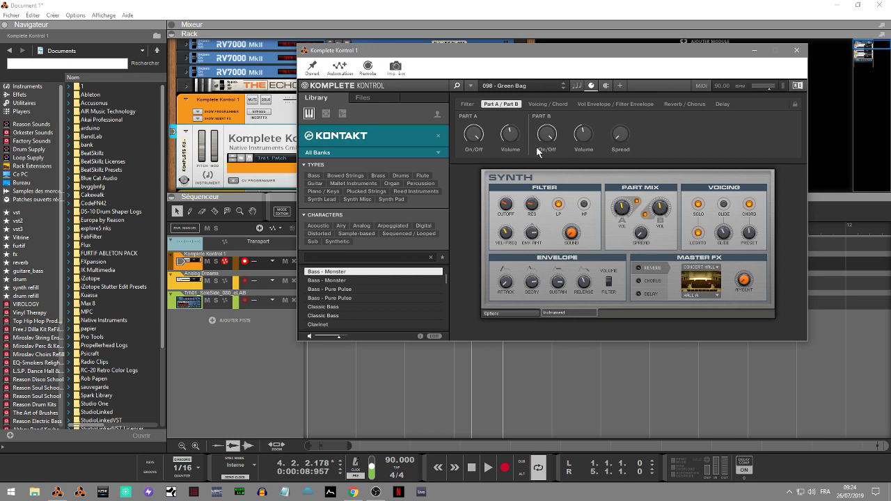
left_click(467, 104)
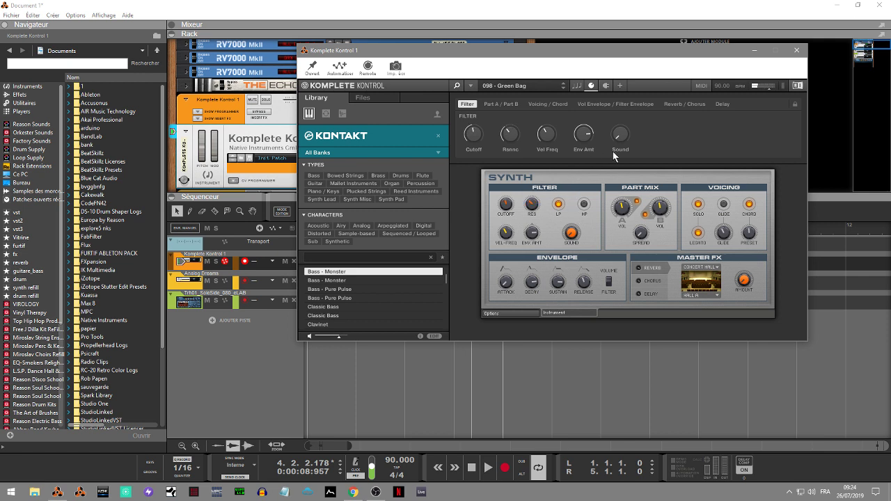
Assign the filter's Vol Freq knob to controller CC 50 on the APC KEY surface as a remote override
left_click(367, 68)
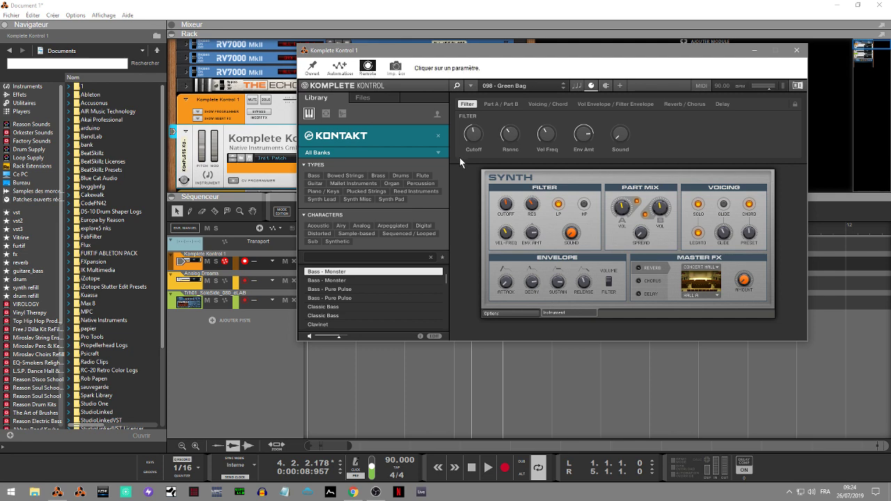
left_click(548, 137)
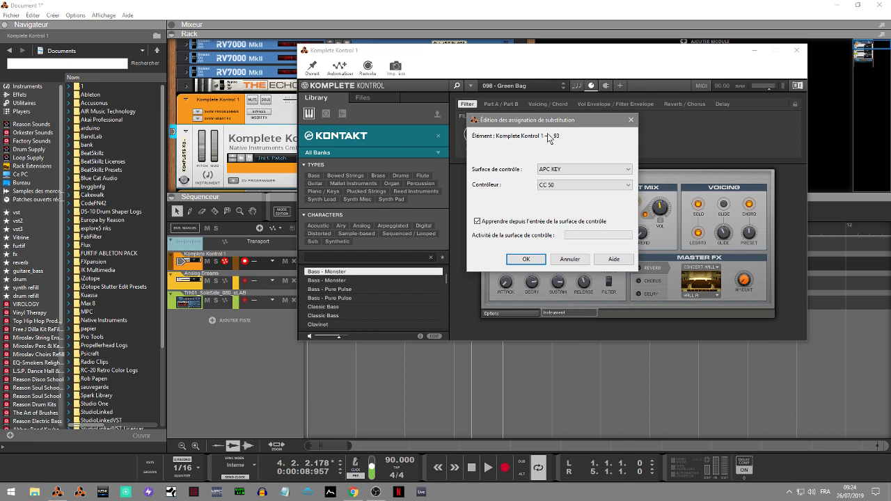
left_click(527, 259)
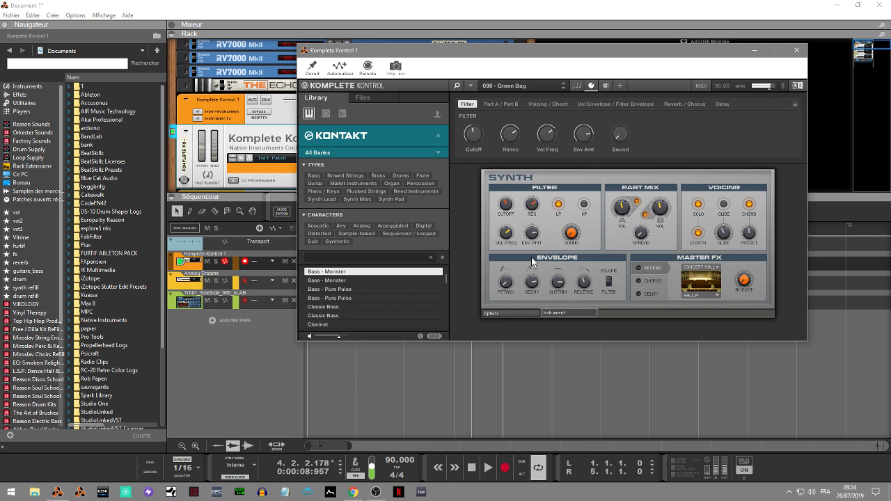
key("space")
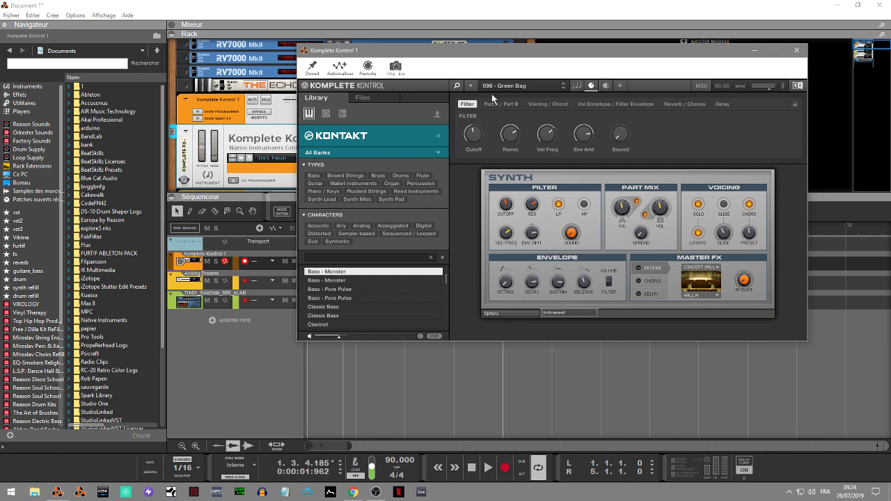
Check the Kontakt banks and the Arturia and UJAM instruments available in the library
left_click(430, 152)
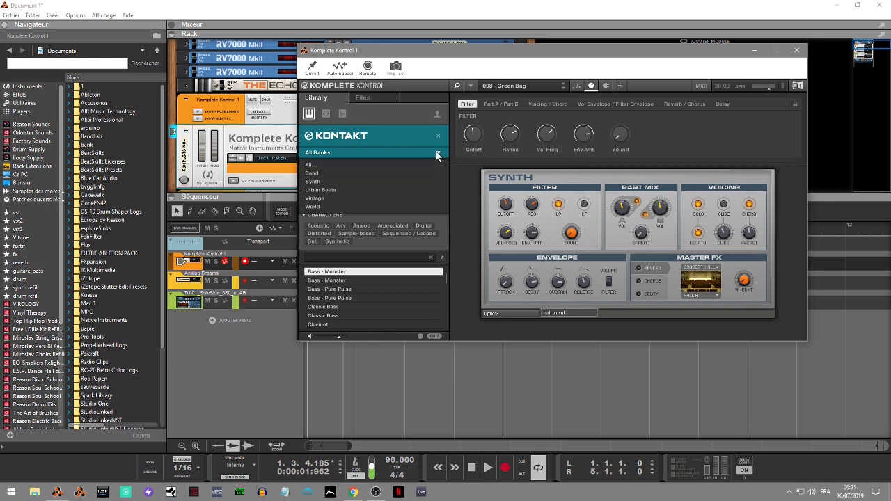
left_click(436, 151)
left_click(427, 144)
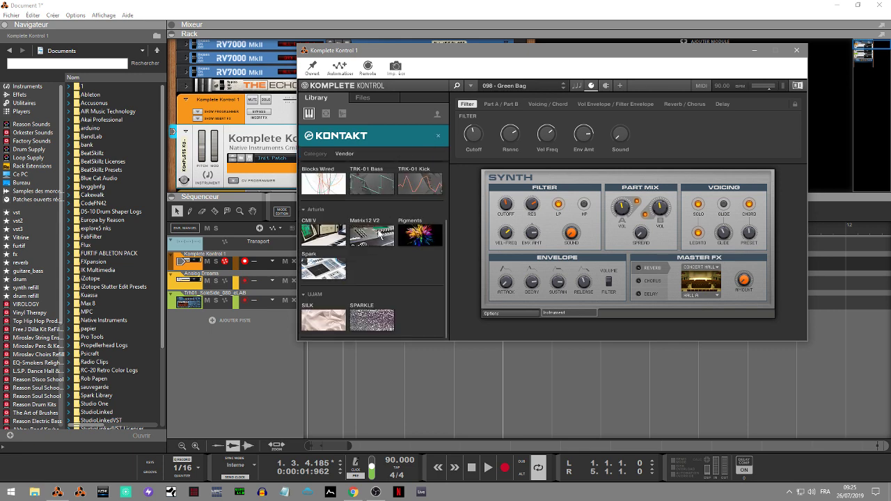
left_click(502, 85)
Load the AIR Music Technology instrument Xpand!2 into Komplete Kontrol and reposition the window so it is fully visible
left_click(471, 85)
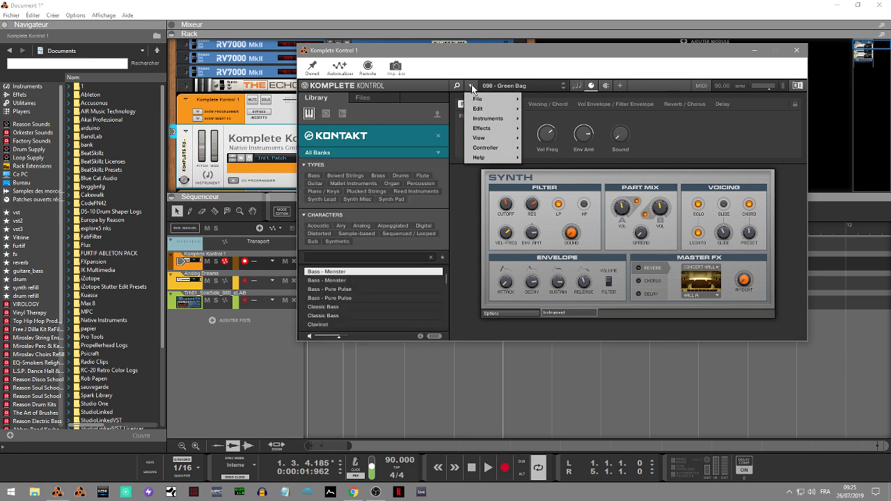
mouse_move(486, 120)
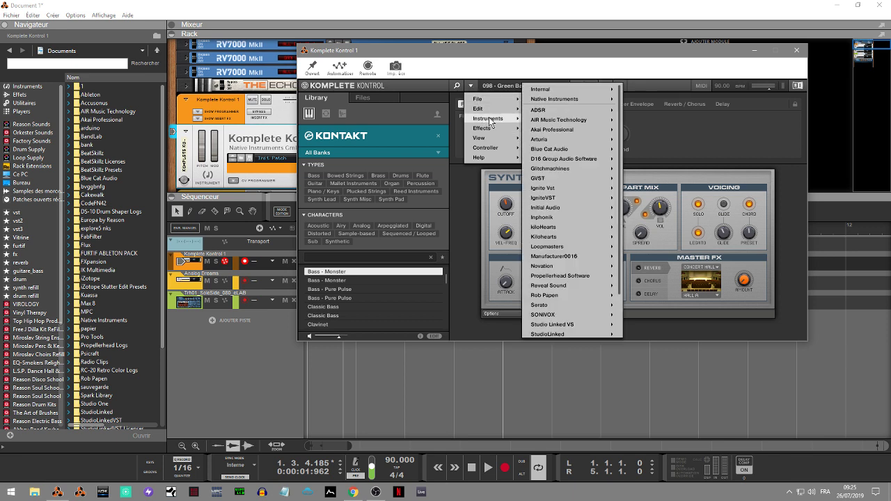
mouse_move(556, 130)
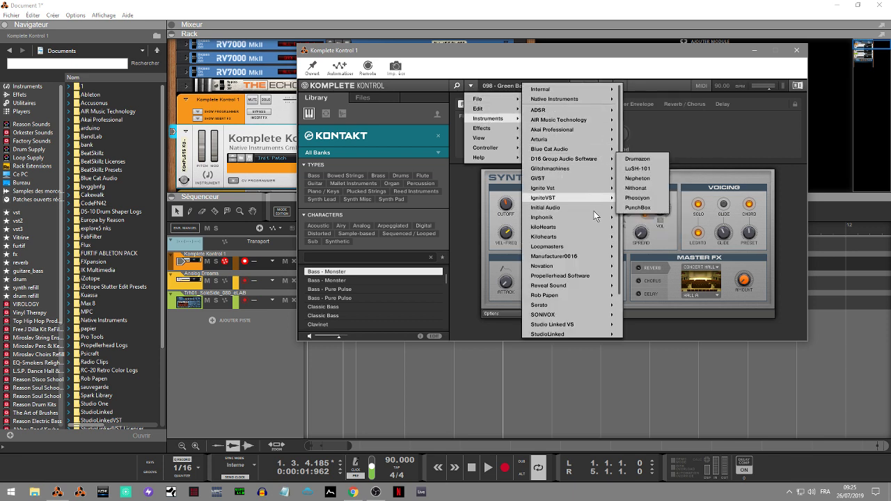
mouse_move(613, 207)
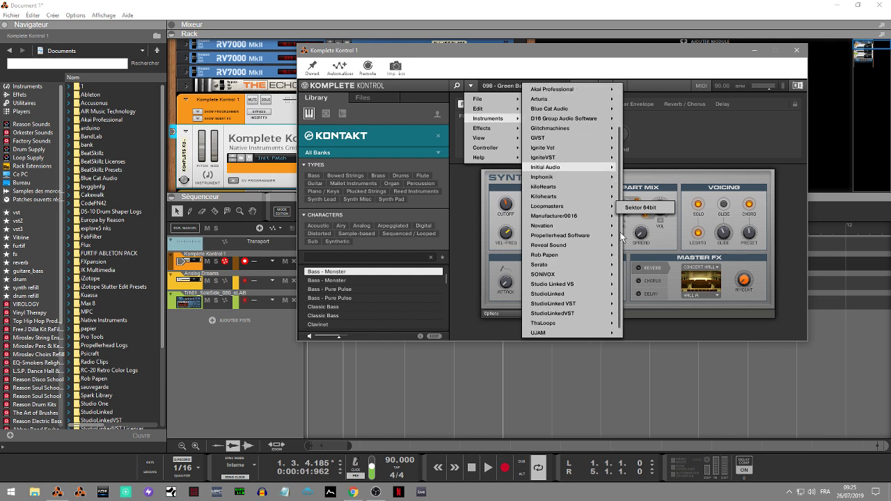
mouse_move(539, 142)
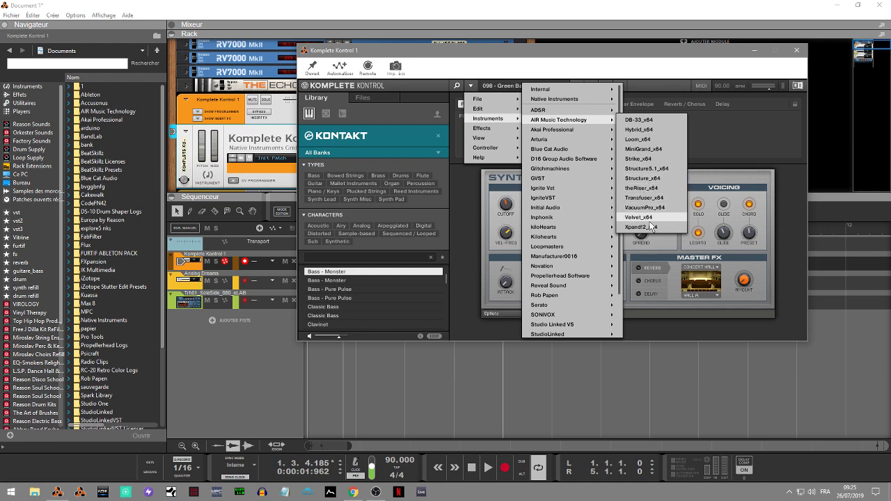
left_click(647, 230)
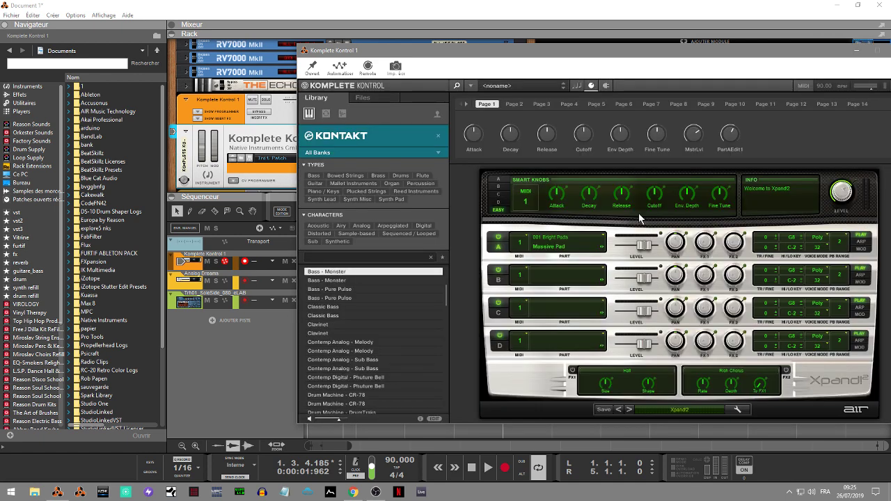
left_click_drag(747, 52, 670, 43)
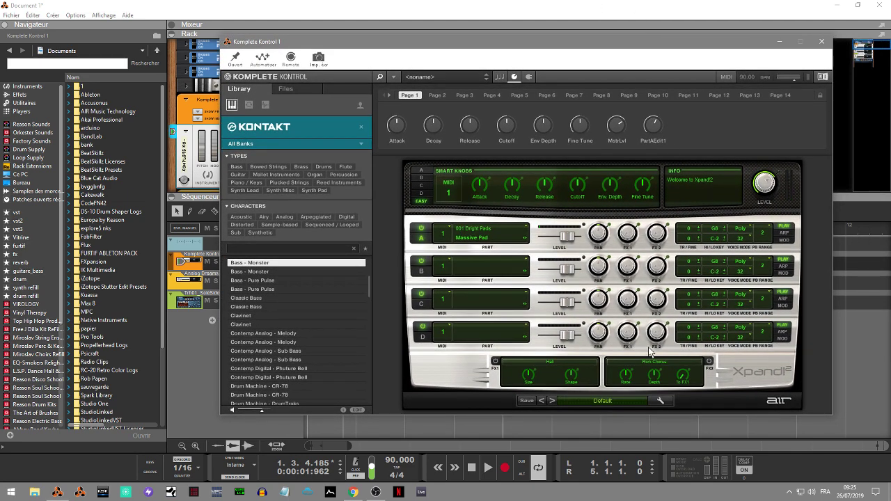
Load the 11 Bent Marimba preset from the Mallets category in Xpand!2
left_click(596, 410)
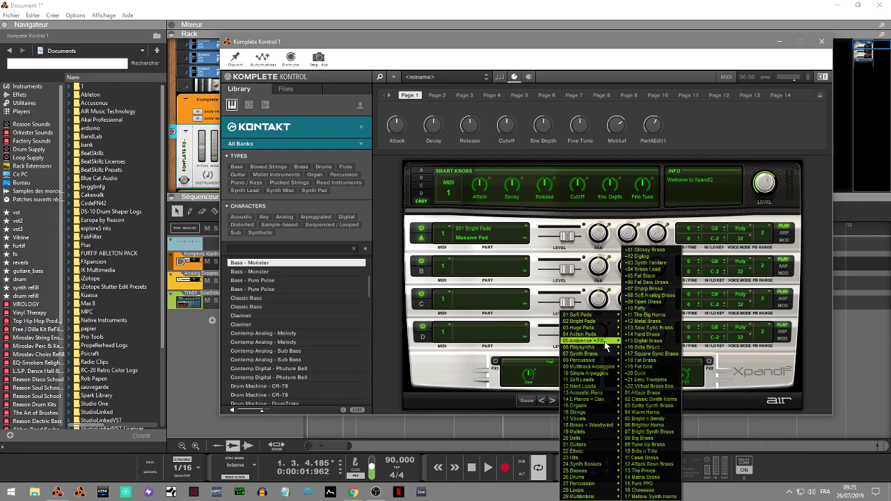
mouse_move(603, 332)
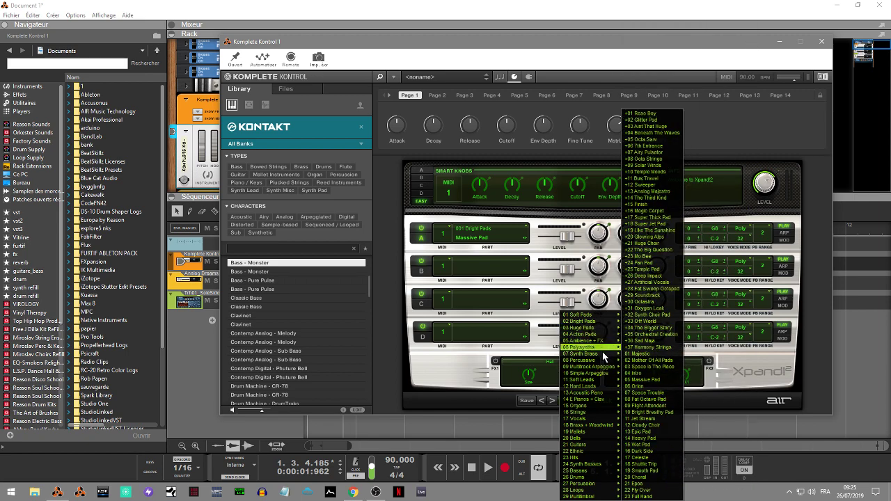
mouse_move(597, 412)
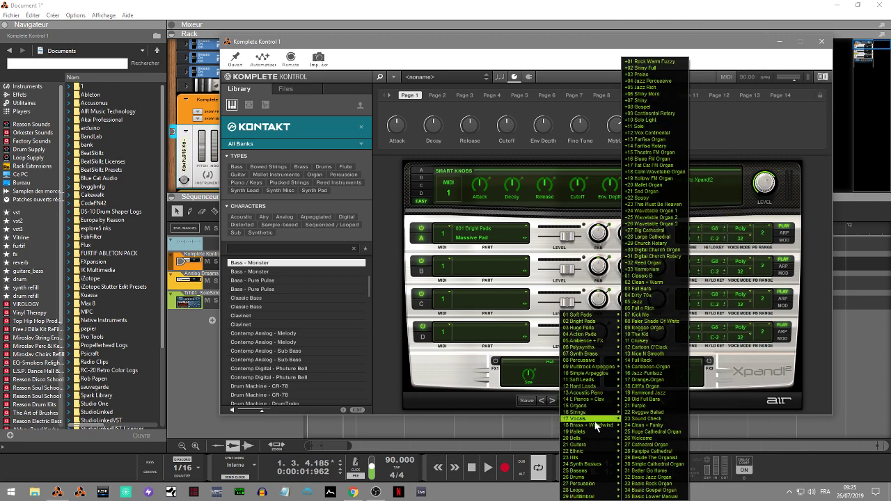
mouse_move(596, 435)
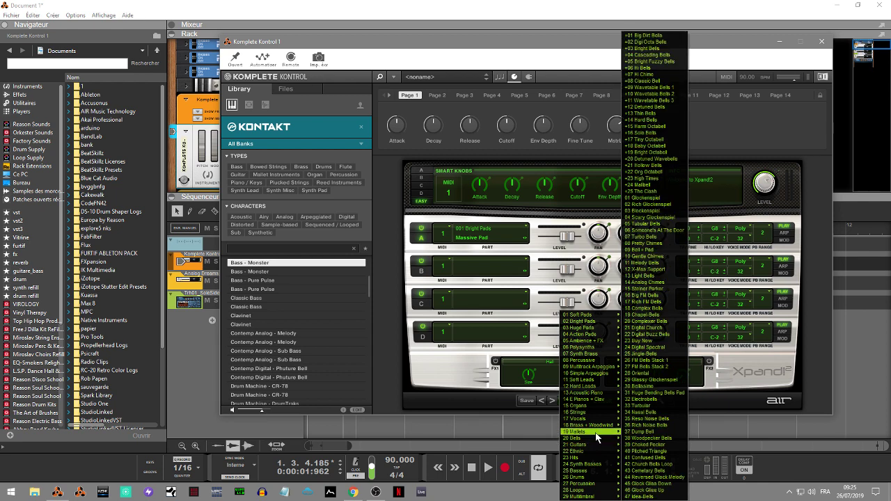
left_click(661, 361)
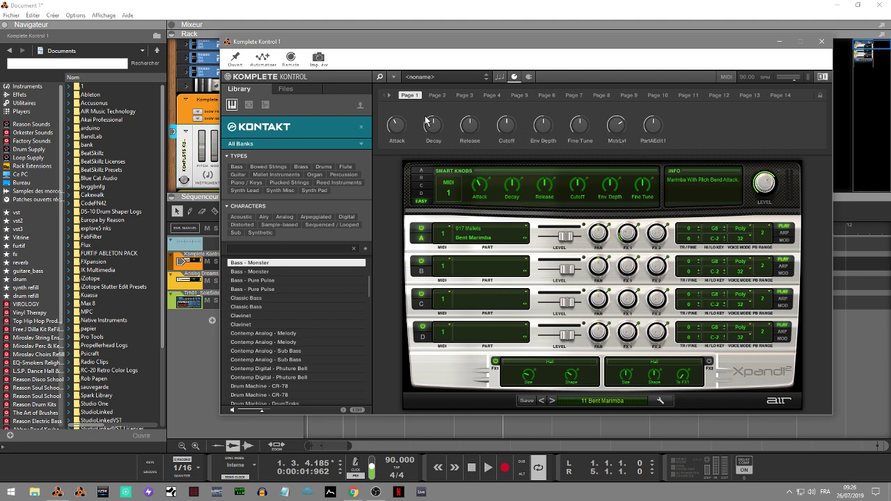
Examine the Xpand!2 parameter knobs on pages 2 and 3, ending back on page 1
left_click(436, 95)
left_click(460, 94)
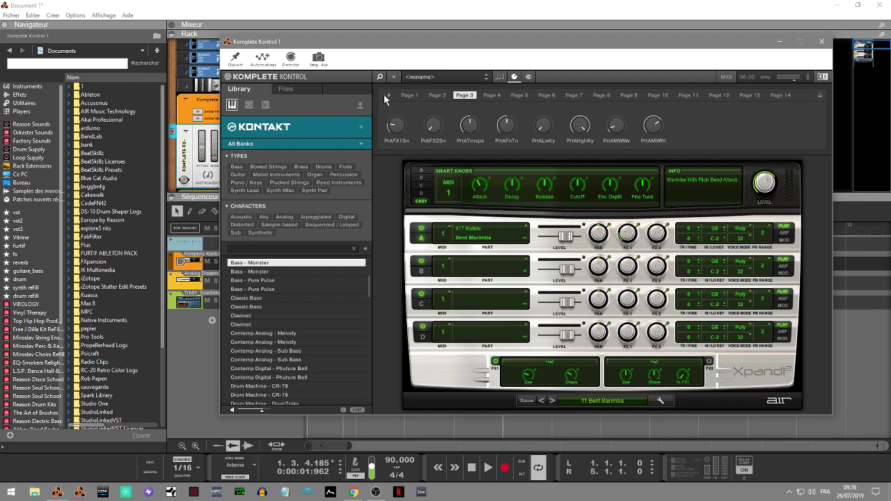
left_click(407, 94)
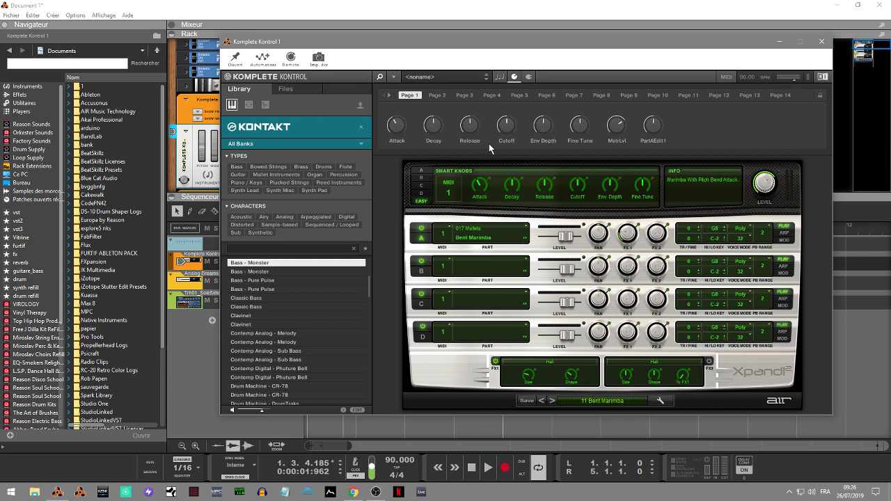
left_click(393, 77)
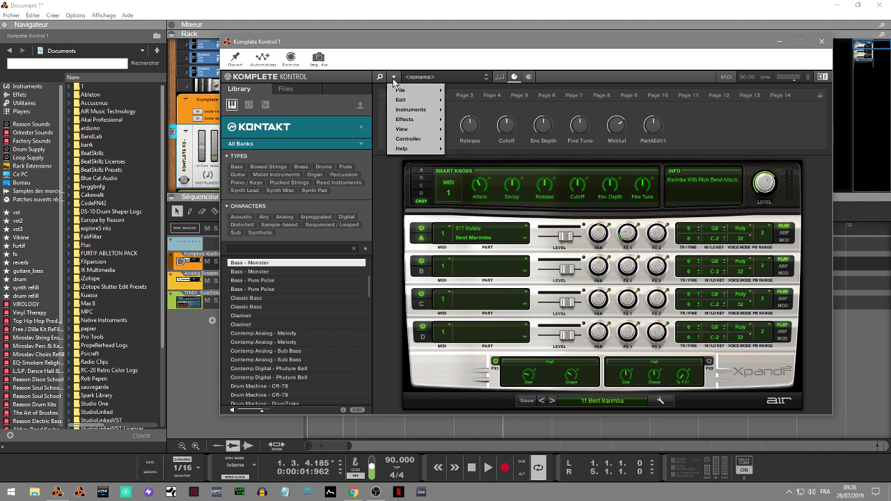
mouse_move(400, 90)
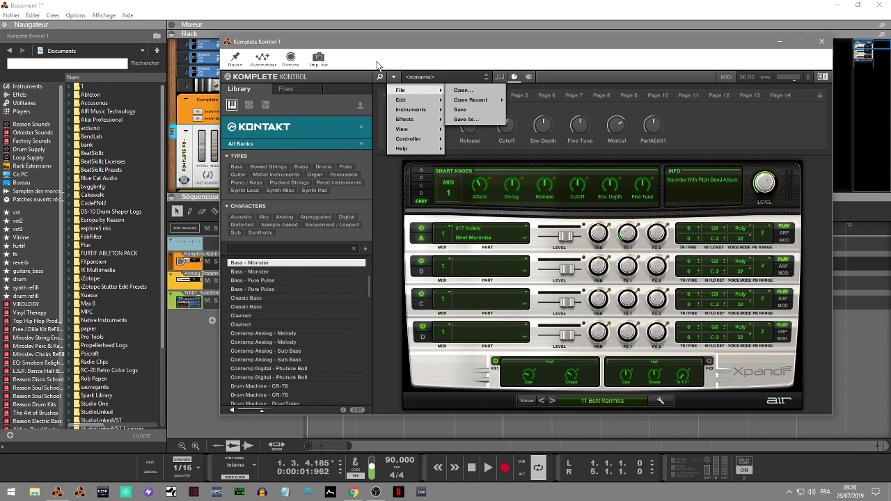
left_click(710, 137)
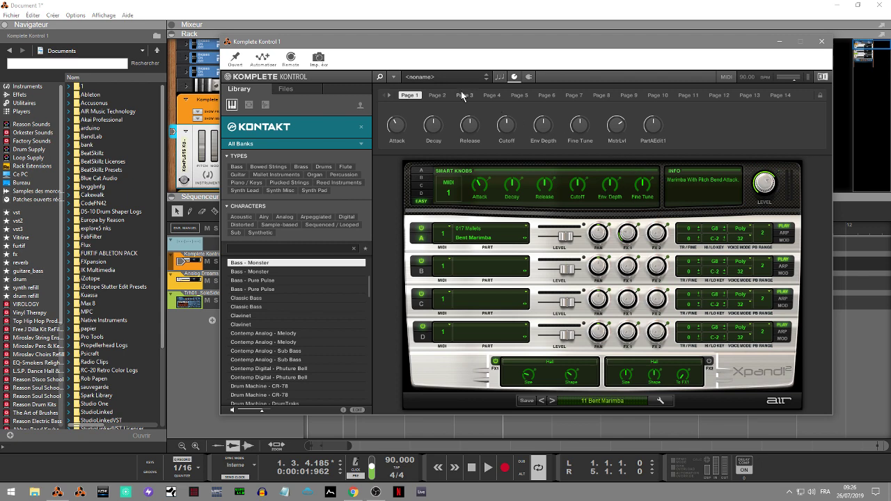
left_click(394, 77)
mouse_move(404, 91)
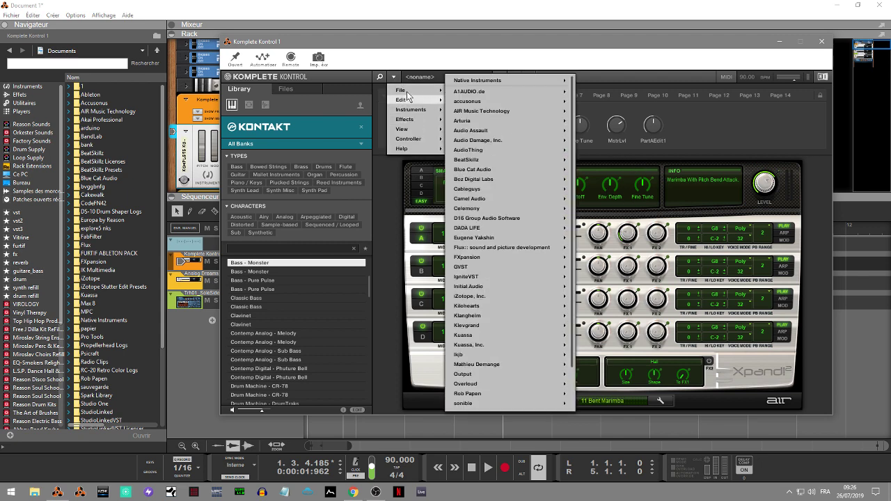
left_click(477, 88)
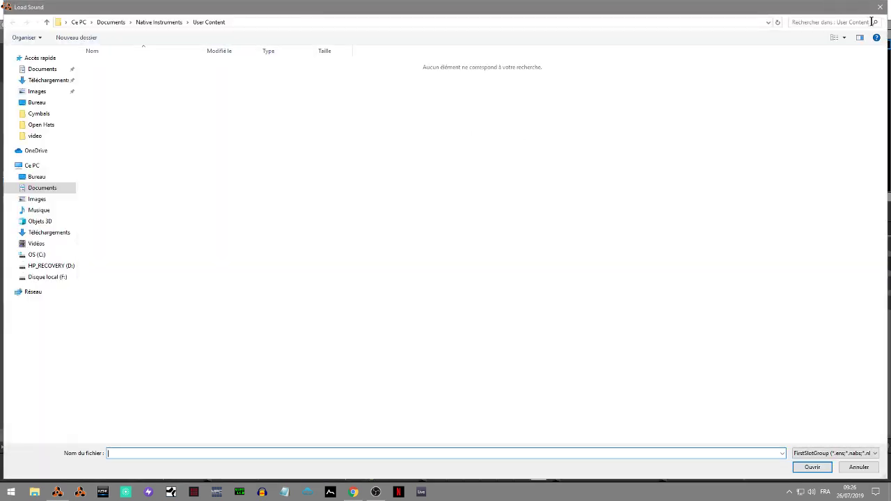
left_click(880, 7)
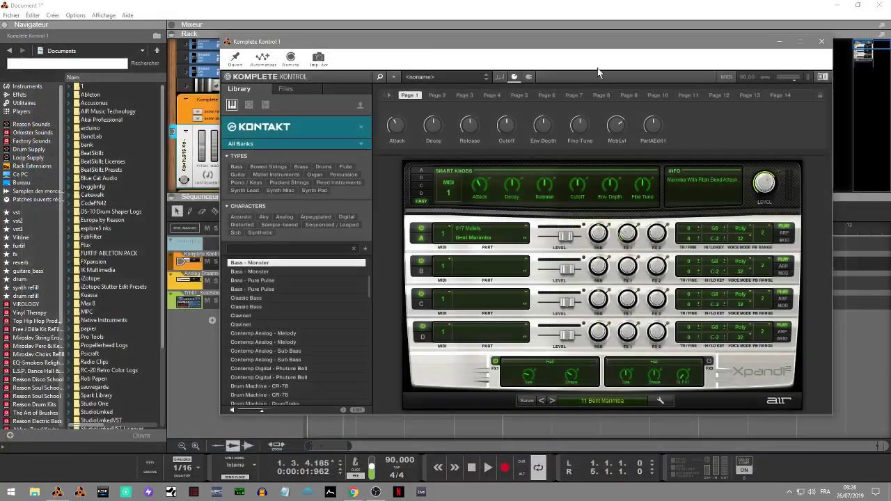
Switch from the browser back to Reason and delete the Komplete Kontrol 1 device from the rack
left_click(270, 143)
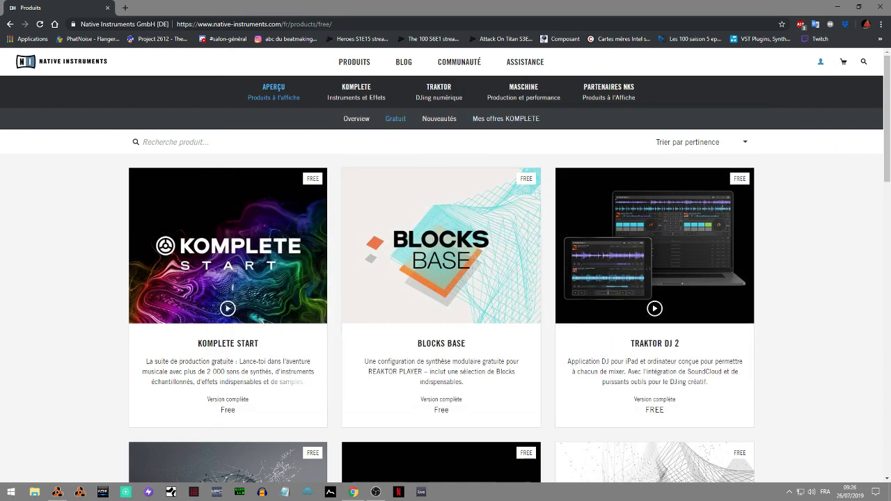
left_click(57, 491)
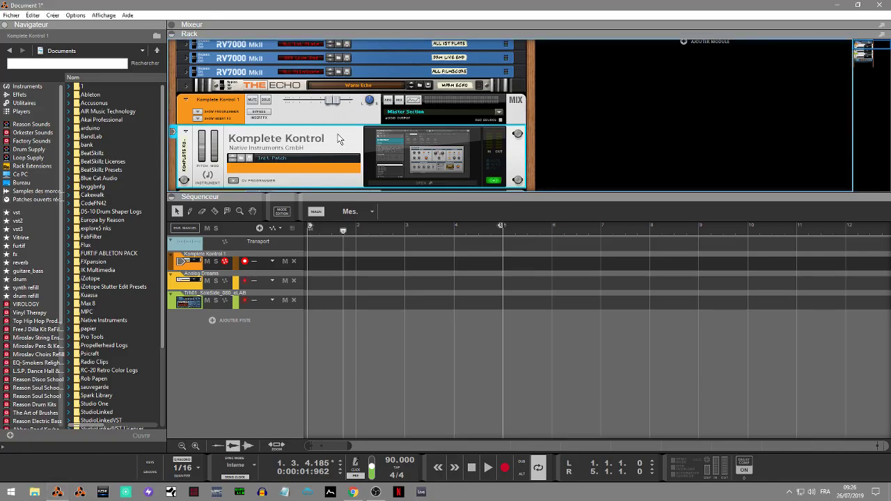
key("Delete")
key("Return")
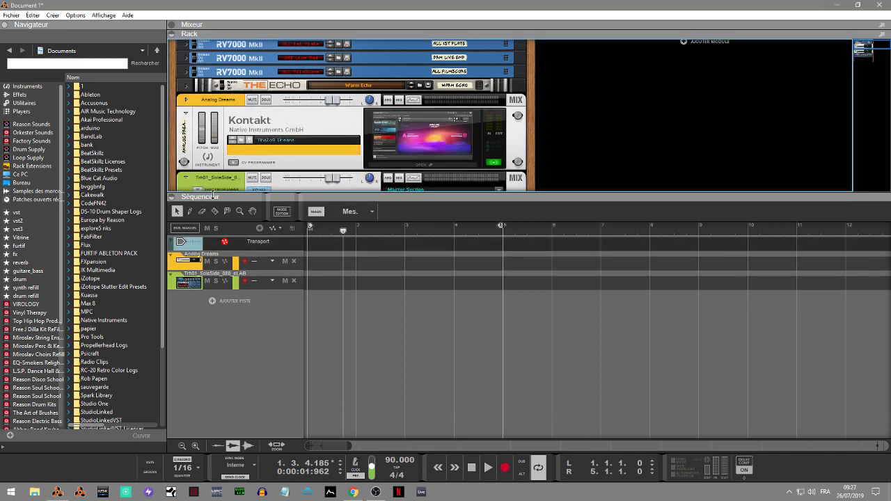
Enlarge the rack area, add a fresh Komplete Kontrol instrument below Dr. OctoRex and move its window beside the navigator
left_click_drag(212, 194, 228, 426)
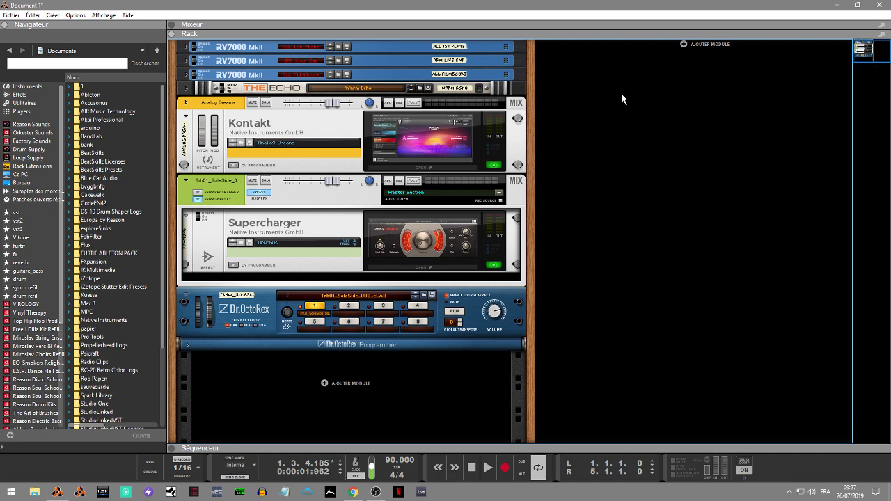
left_click(34, 86)
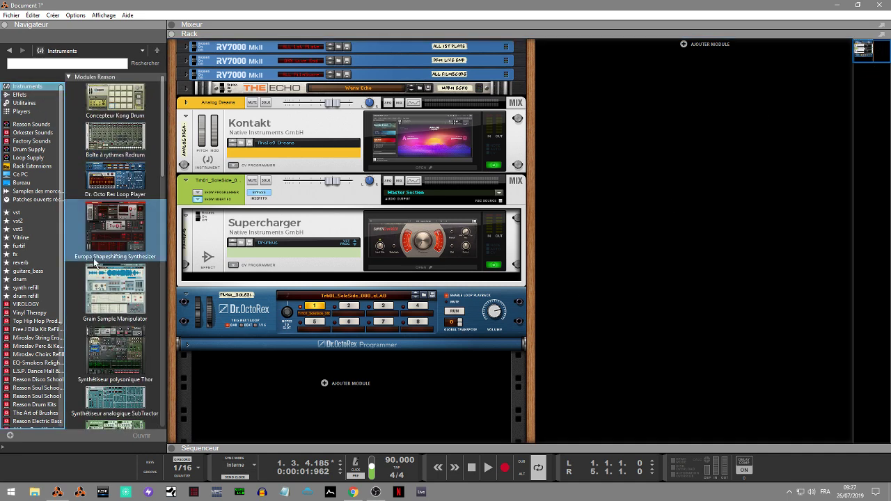
left_click(72, 77)
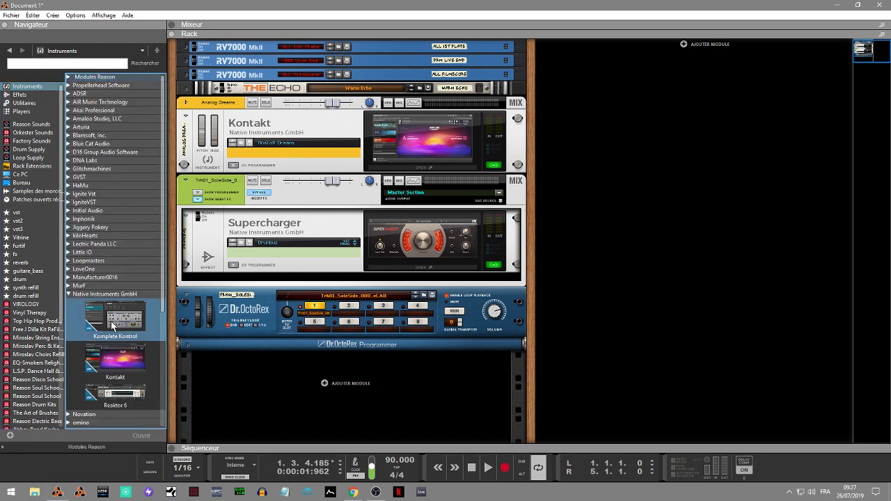
mouse_move(111, 326)
left_mouse_down()
mouse_move(259, 390)
mouse_move(239, 392)
mouse_move(382, 382)
left_mouse_up()
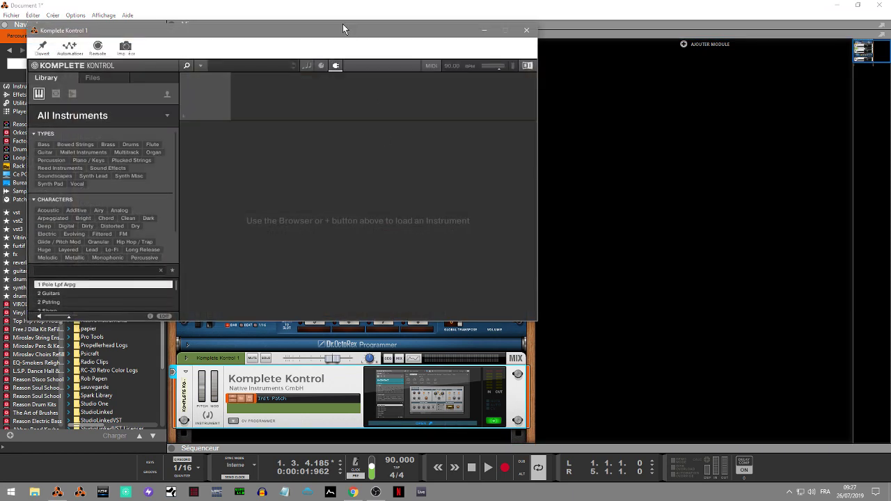
left_click_drag(342, 28, 619, 35)
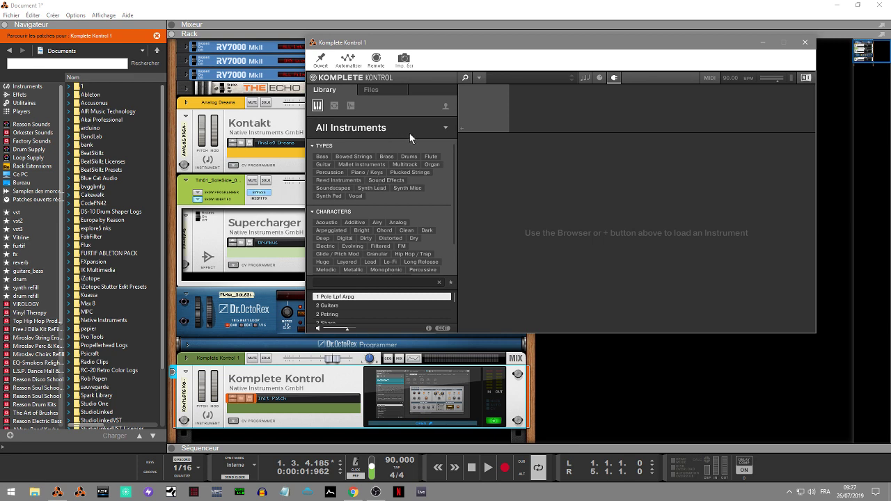
Examine the library's instruments by vendor and the plug-in instruments that Komplete Kontrol can host
left_click(444, 129)
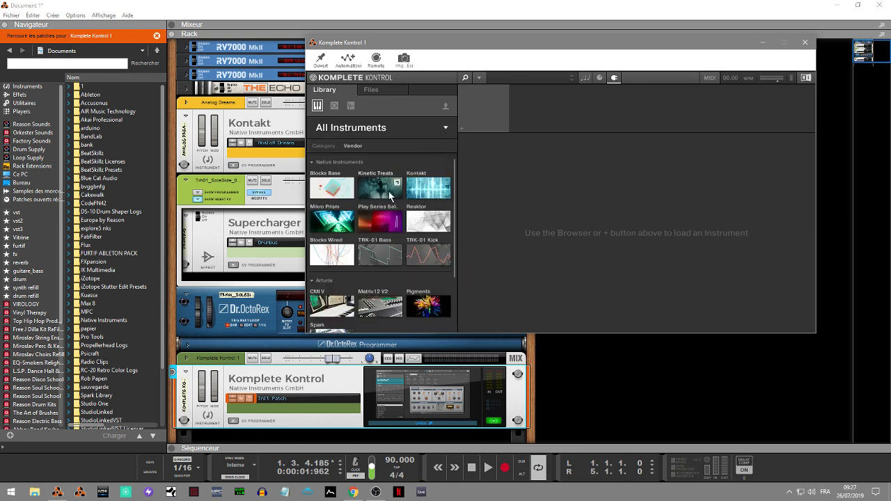
left_click_drag(454, 195, 481, 108)
left_click(479, 78)
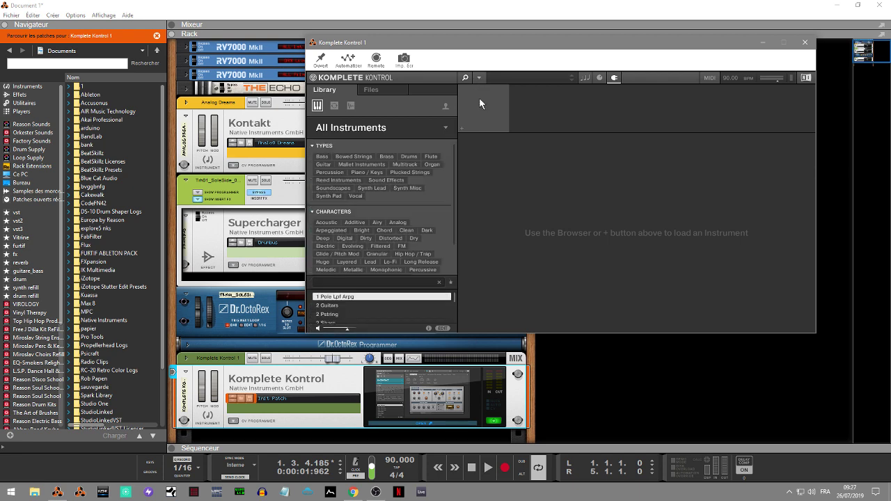
left_click(479, 78)
mouse_move(513, 110)
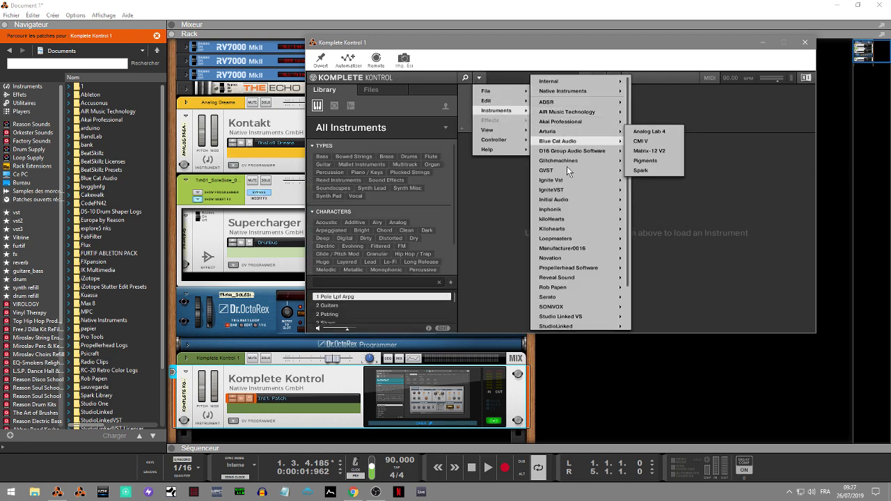
left_click(334, 106)
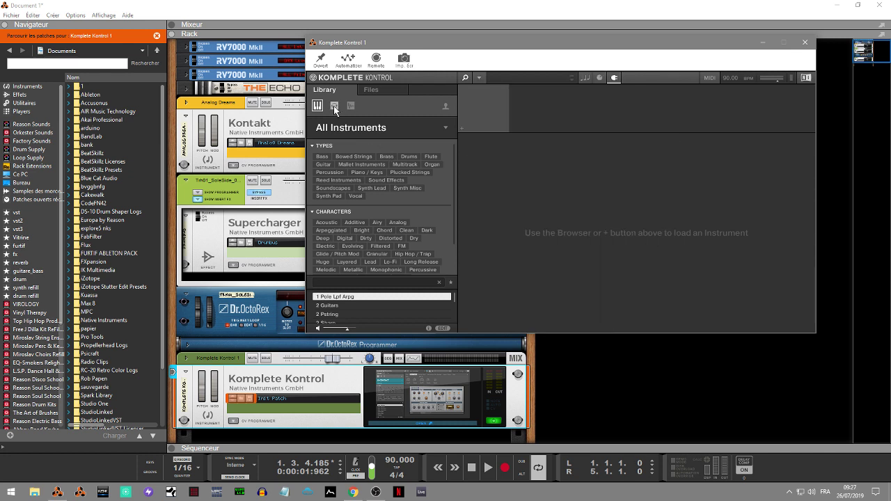
Show the loops in the library and audition Atmos[123] Abbrand, Bass[80] Emin Chevelle70, Bass[87] A Synesthesia and Bass[88] Am Chomp
left_click(334, 106)
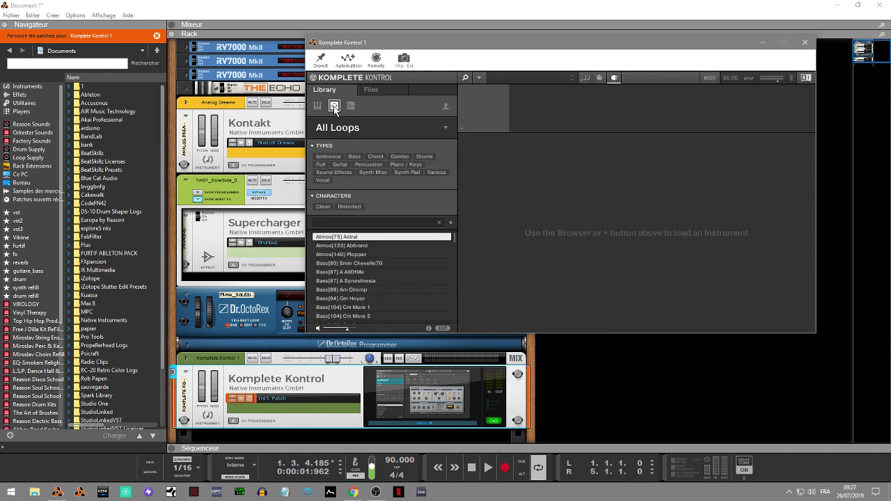
left_click(324, 247)
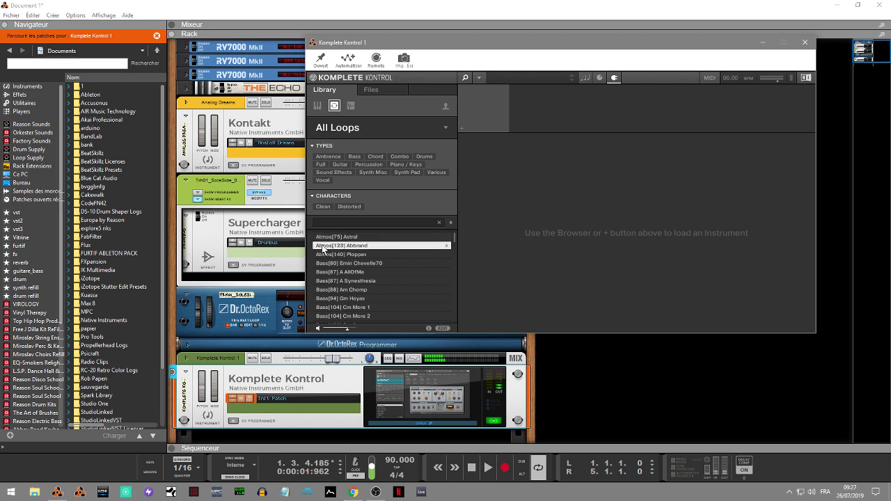
left_click(323, 263)
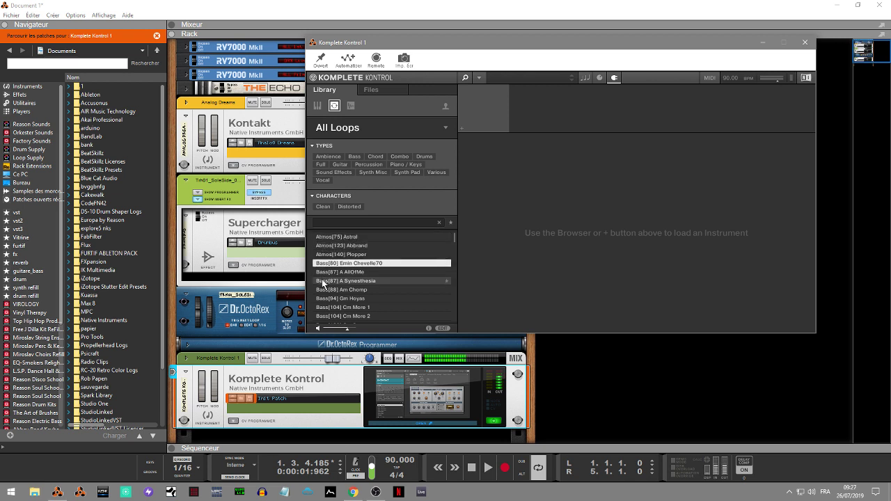
left_click(323, 282)
left_click(321, 290)
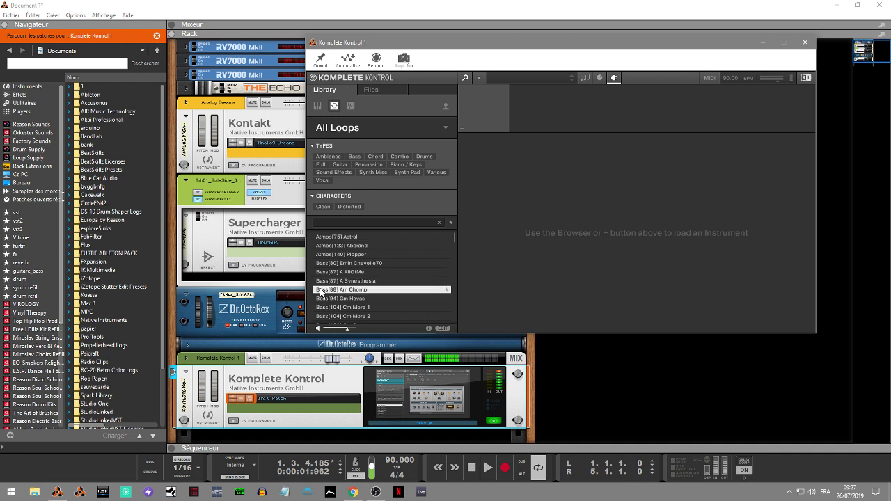
Audition the loops Crackle[123] Abbrand, Drum[128] Batista 1 and Drum[128] Batista 2
left_click_drag(454, 237, 456, 251)
left_click(358, 263)
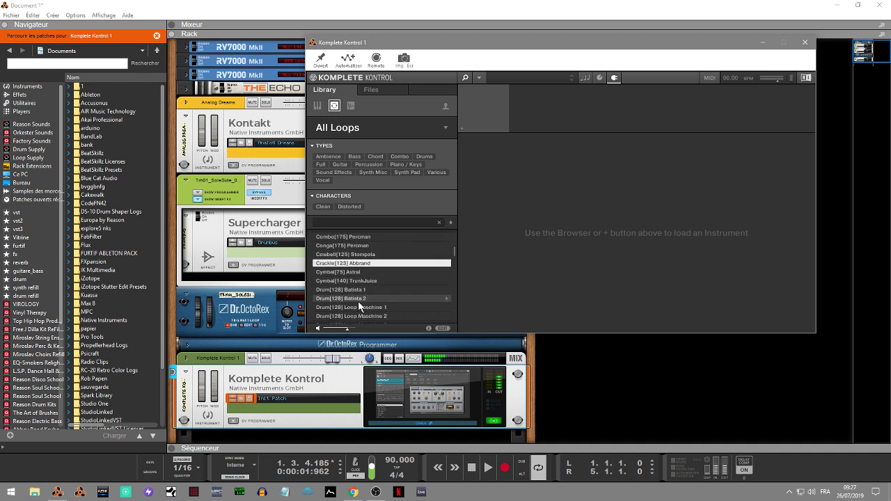
left_click(351, 291)
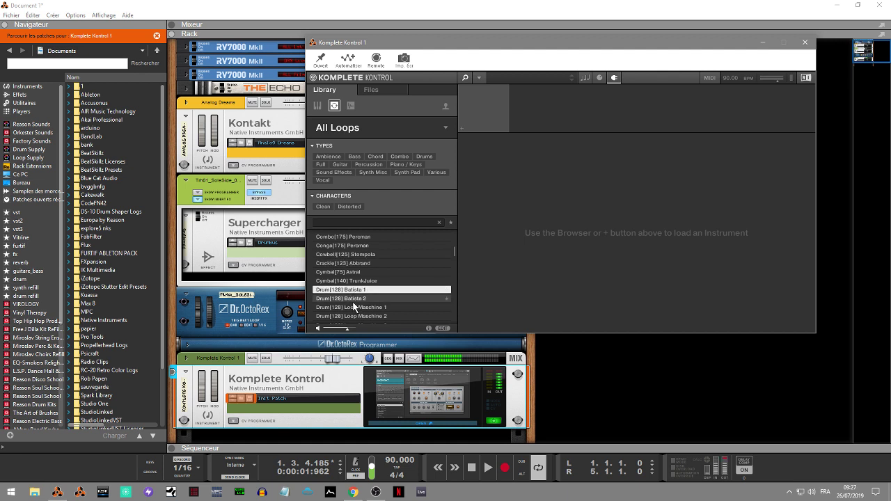
left_click(353, 298)
Audition several Full loops, including D#m Flysamp, C Analie 2 and Stompola 2 to 4
left_click_drag(456, 250, 454, 276)
left_click(383, 274)
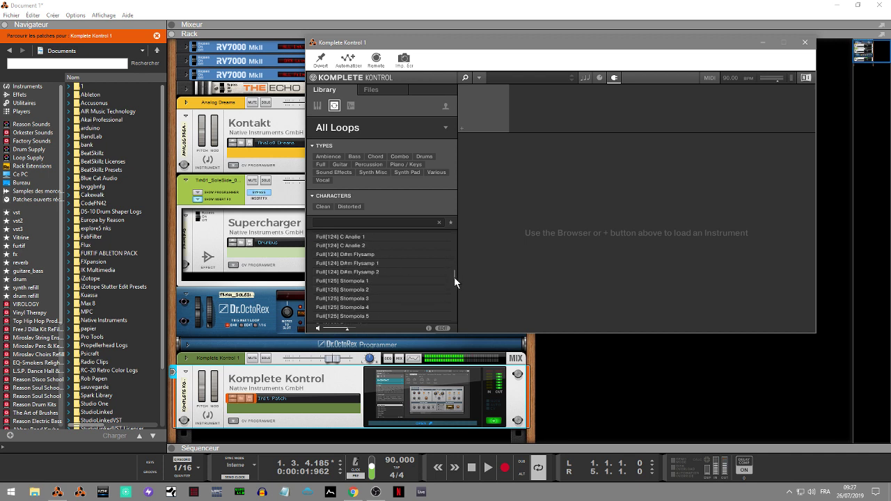
left_click(363, 272)
left_click(360, 255)
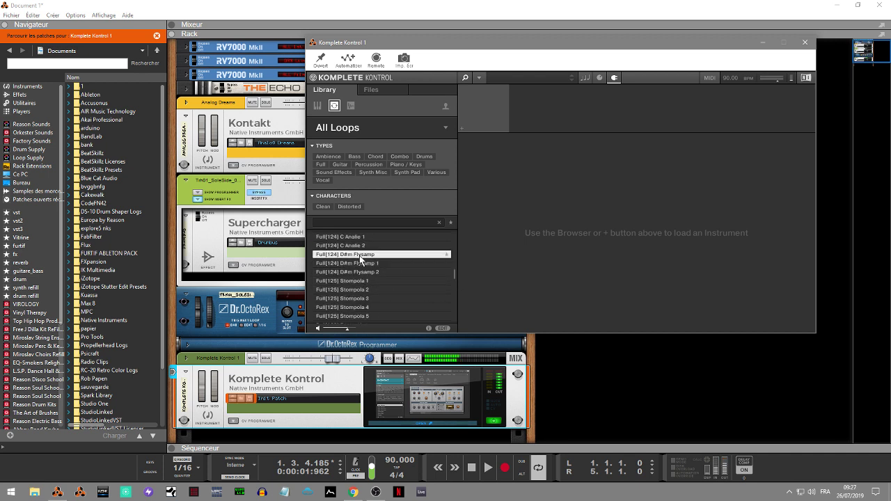
left_click(360, 245)
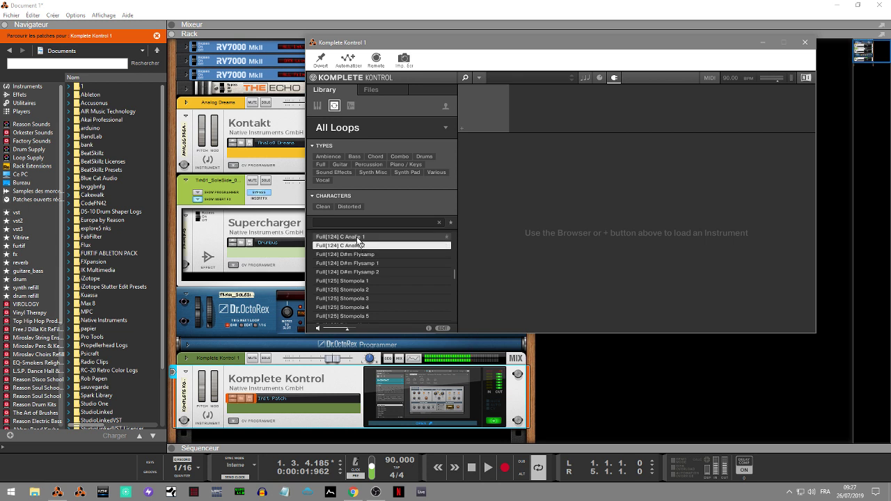
left_click(346, 264)
left_click(349, 289)
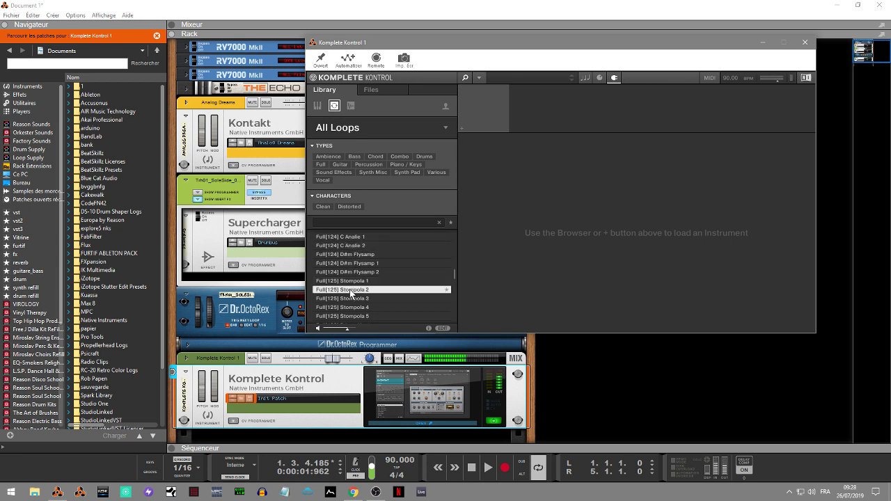
left_click(352, 298)
left_click(359, 307)
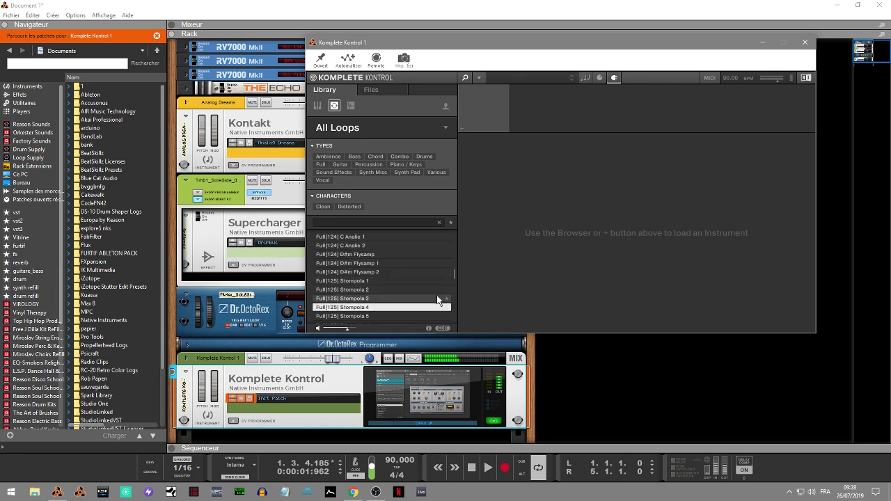
Load the Keys[88] G Chomp loop into Komplete Kontrol and reposition the window so the waveform is fully visible
left_click_drag(455, 278, 457, 283)
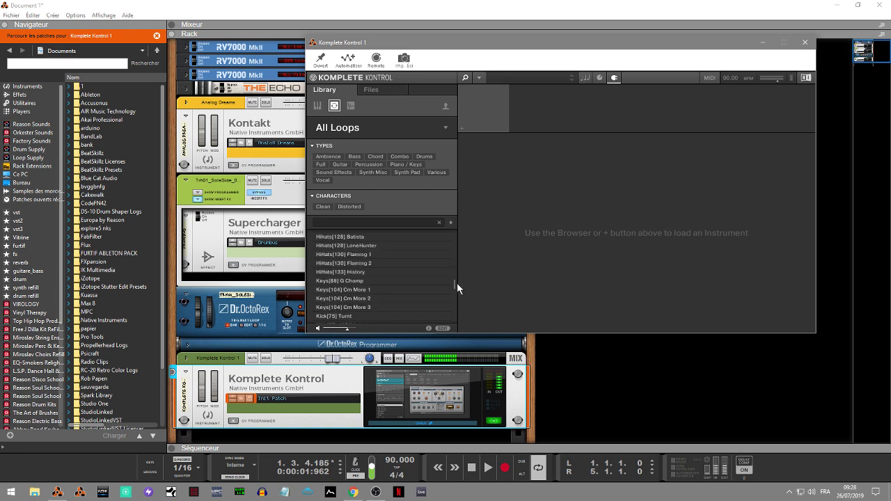
left_click(349, 273)
left_click(351, 281)
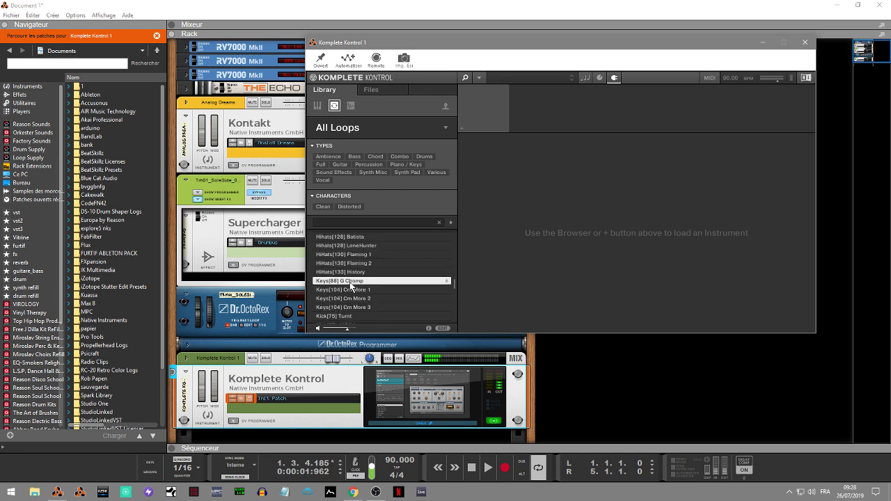
left_click_drag(474, 260, 568, 242)
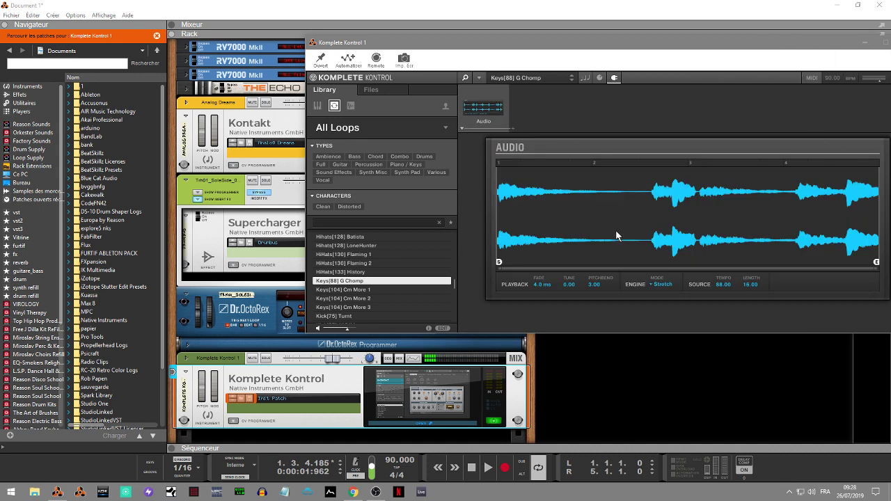
left_click_drag(735, 41, 570, 44)
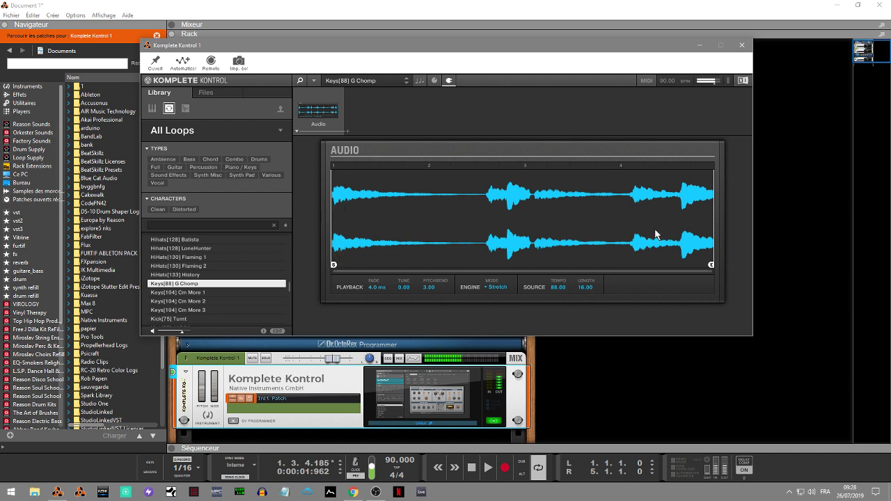
Show the loop's Playback, Engine and Source parameter controls and examine Tune and Pitchbend
left_click(434, 80)
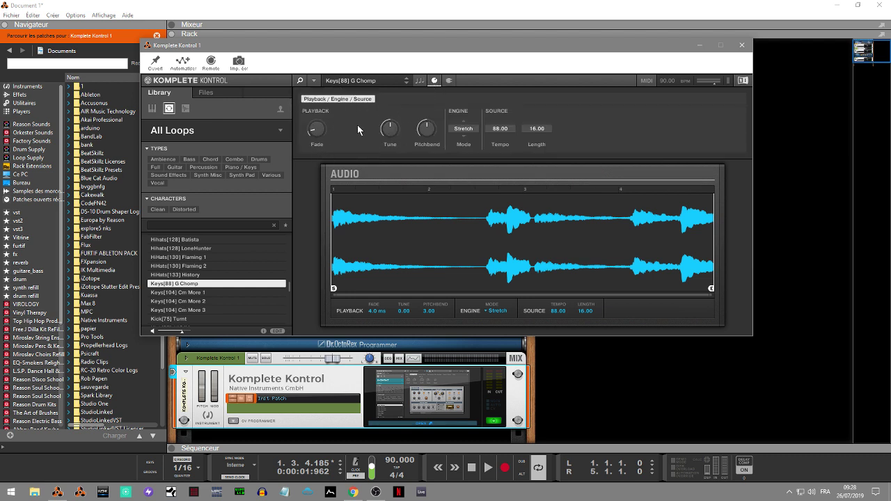
mouse_move(398, 140)
mouse_move(438, 129)
Check the drives in the file browser and the library's instruments, ending on the one-shots
left_click(224, 93)
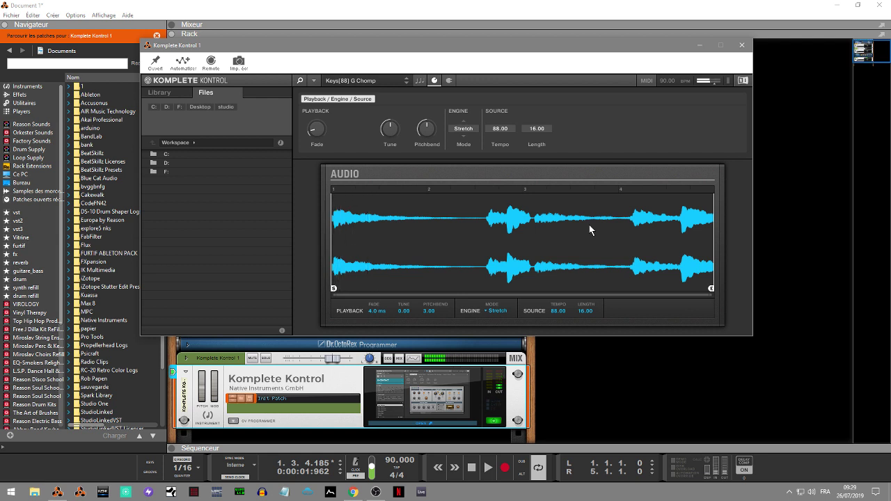
left_click(160, 94)
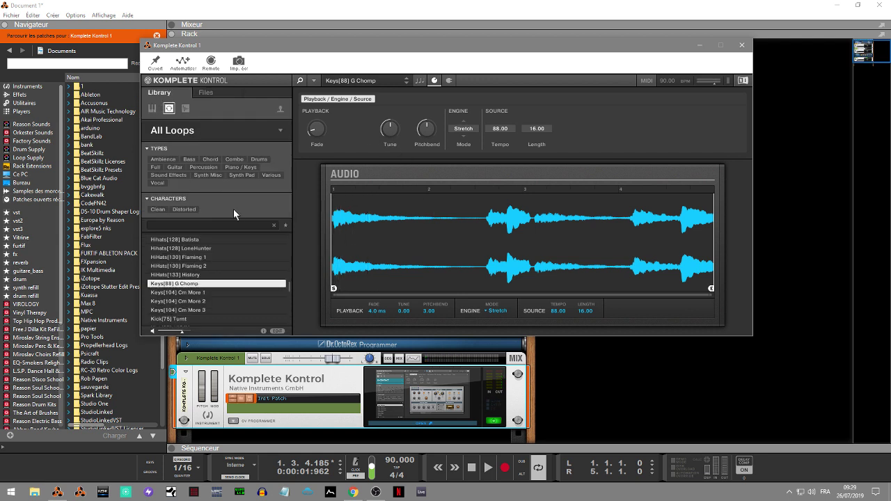
left_click(151, 109)
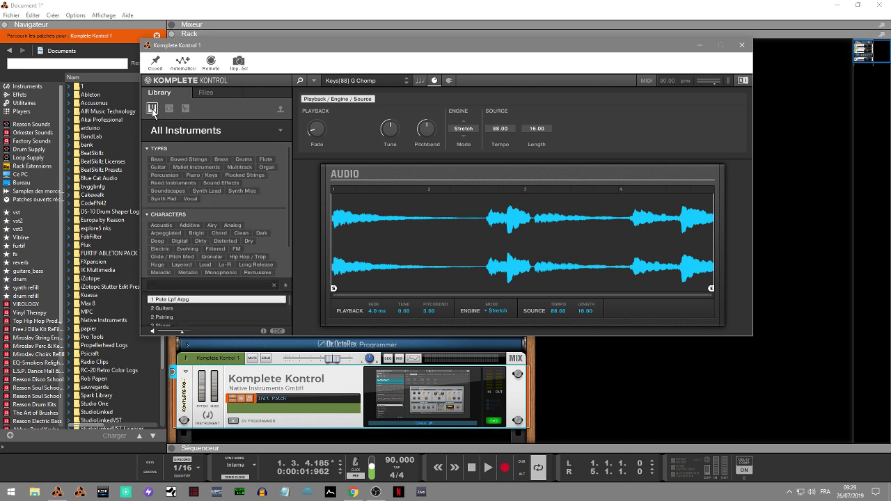
left_click(186, 108)
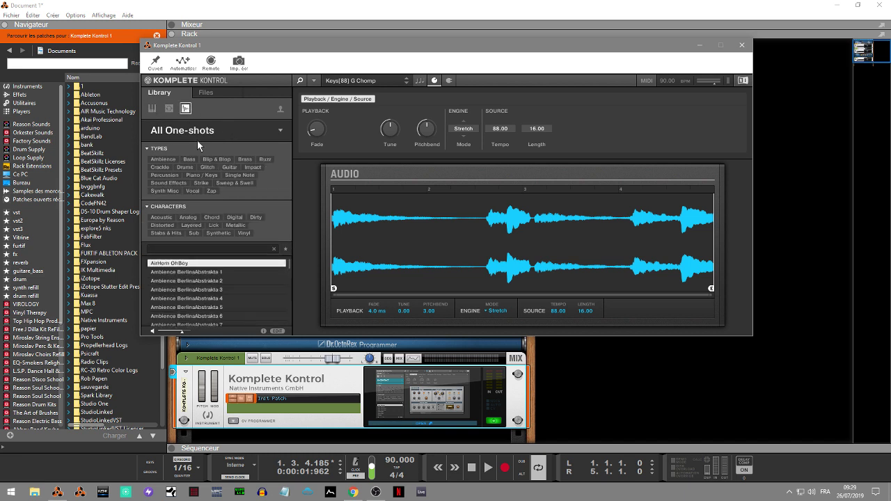
Audition the Ambience BerlinaAbstrakta 1, 3 and 4 one-shots
left_click(198, 272)
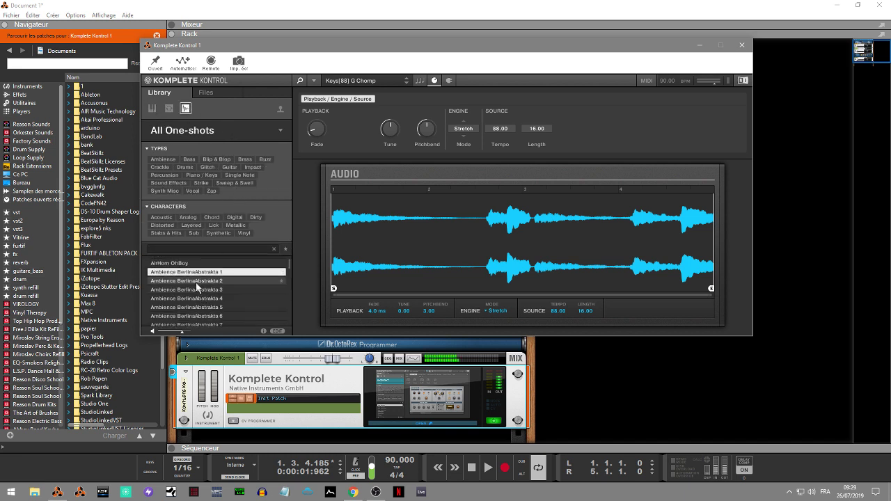
left_click(196, 290)
left_click(194, 299)
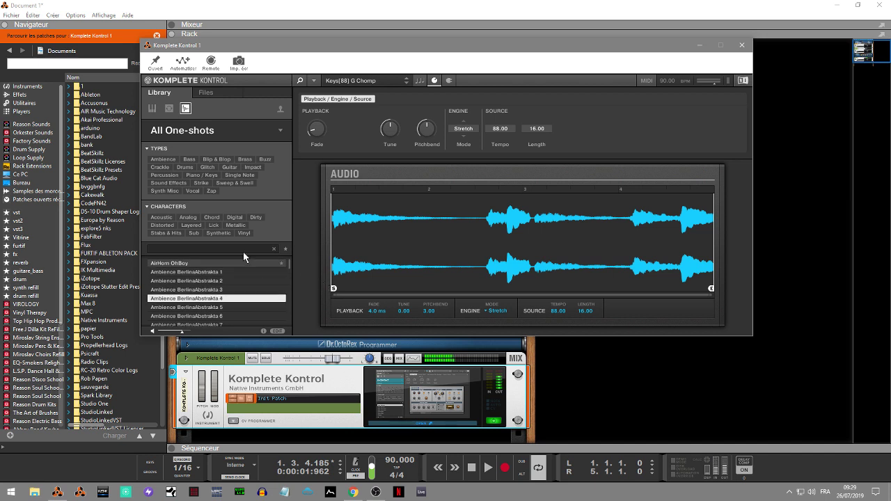
Switch the library to instruments, restrict it to the Kontakt product and load the 091 - Beat Em Down preset
left_click(152, 110)
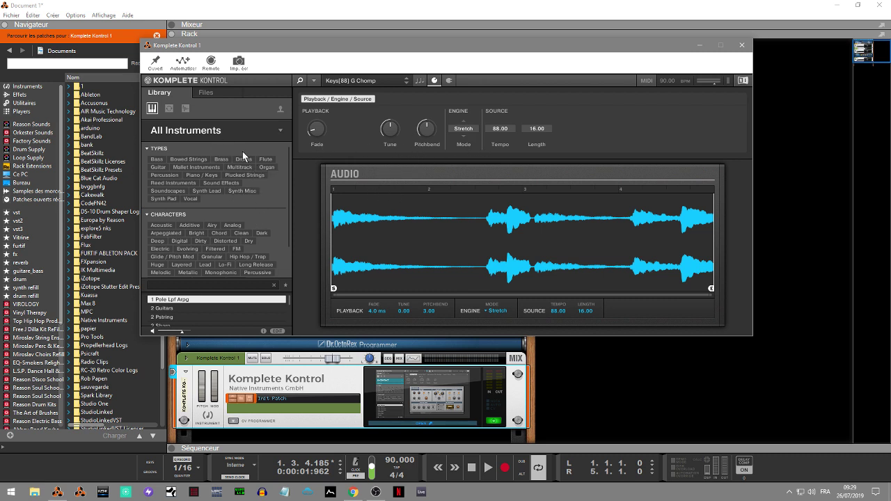
left_click(270, 131)
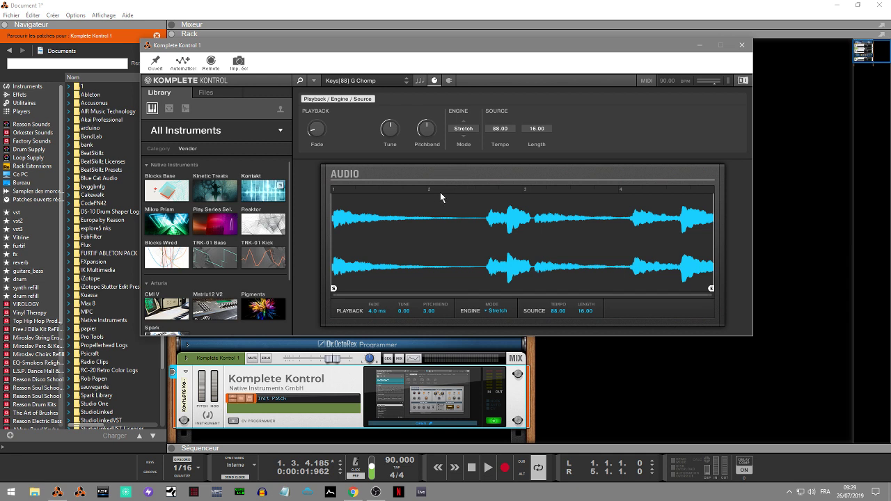
left_click(274, 195)
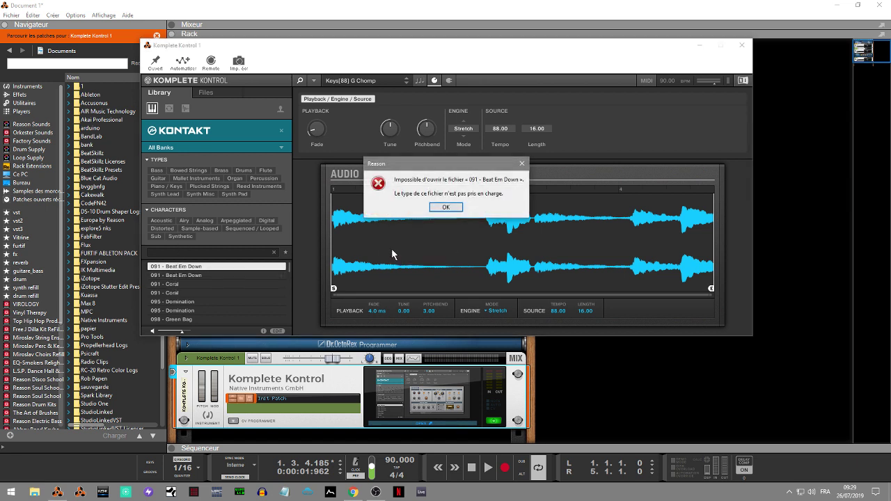
left_click(449, 209)
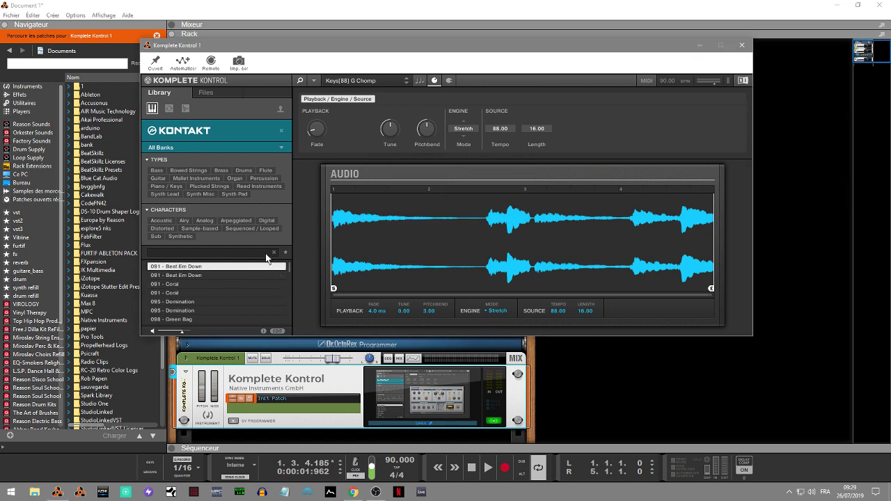
double_click(213, 270)
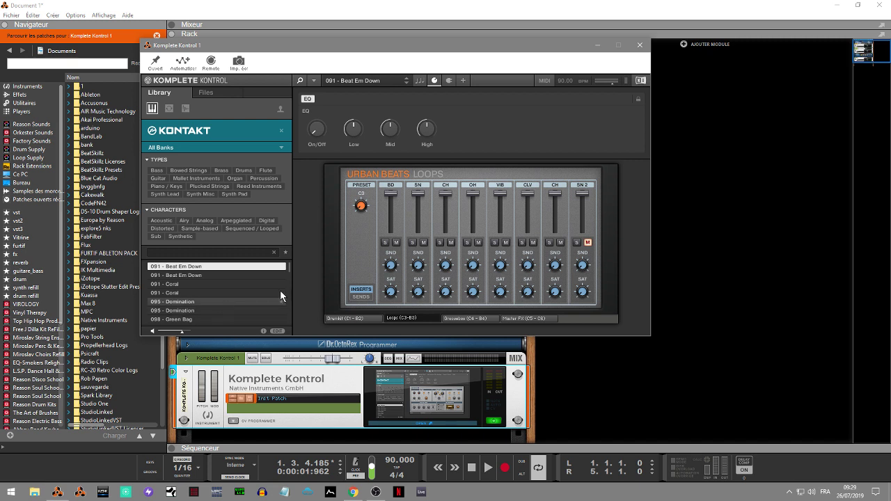
Try the Bass - Monster preset from the Bass type, and load Clavinet from the Piano / Keys type
left_click(156, 170)
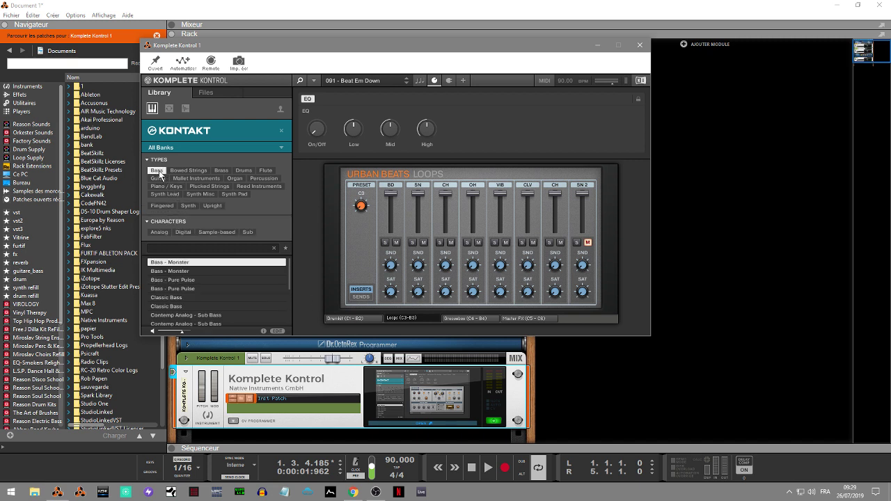
double_click(173, 263)
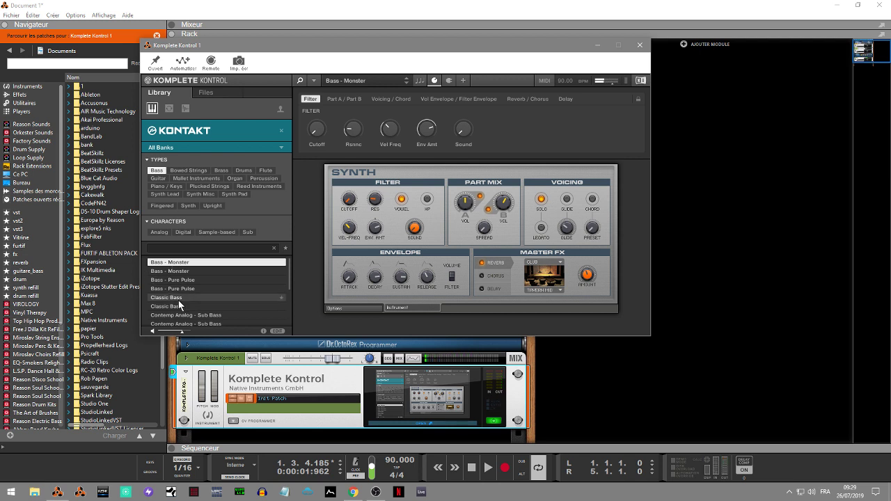
left_click(158, 170)
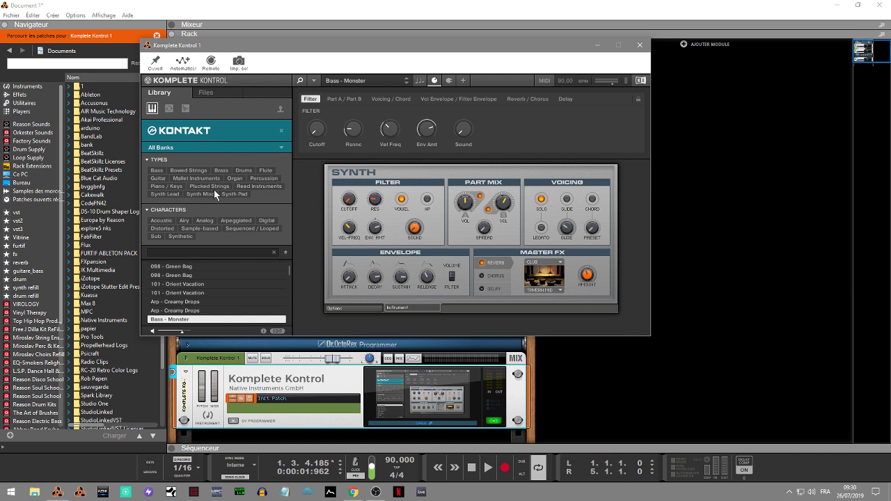
left_click(167, 186)
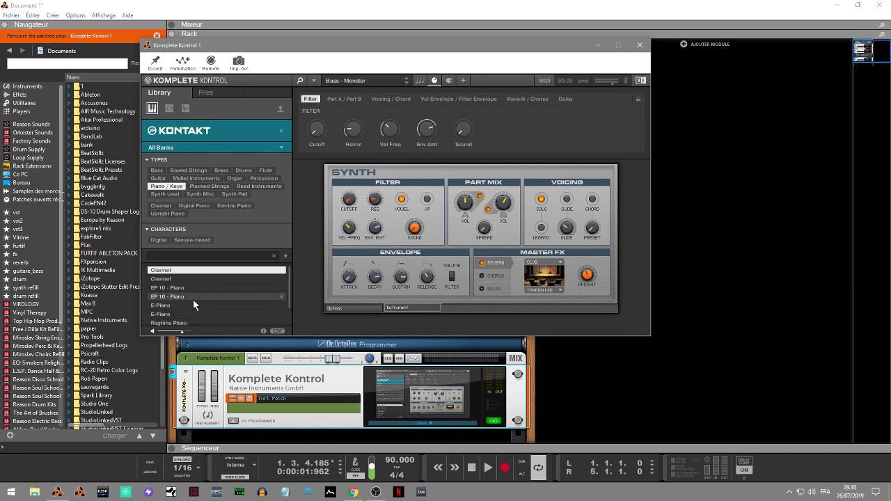
left_click(167, 271)
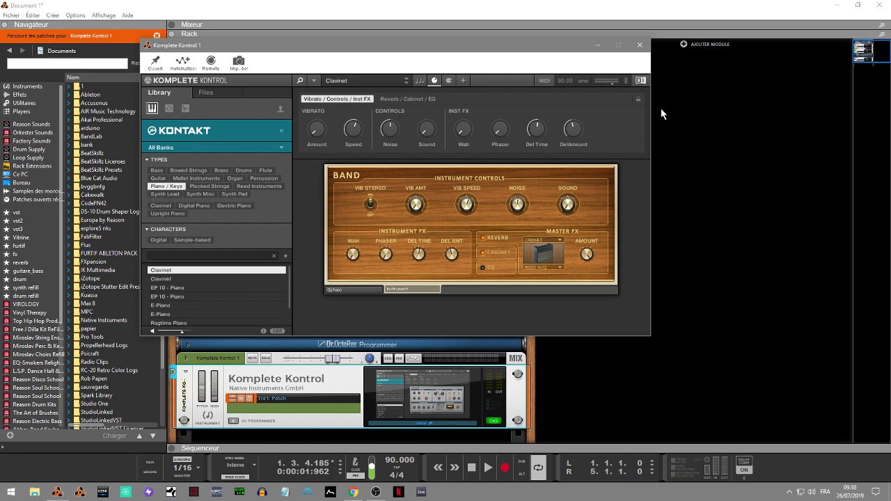
Set the Clavinet's chord mode to Harmonizer with the scale enabled, and show the arpeggiator settings
left_click(419, 82)
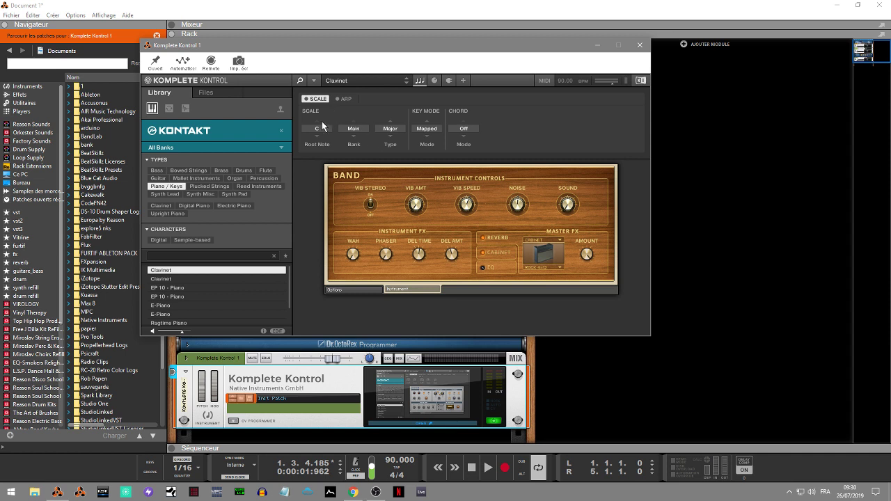
left_click(465, 129)
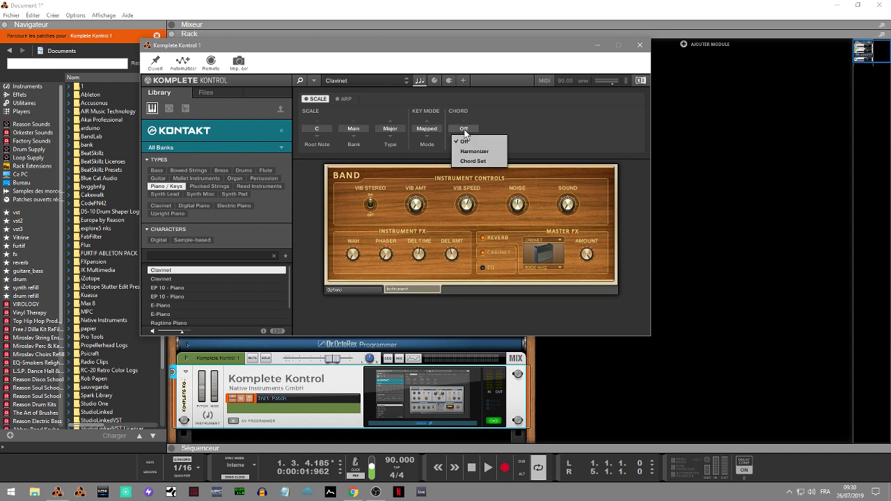
left_click(466, 148)
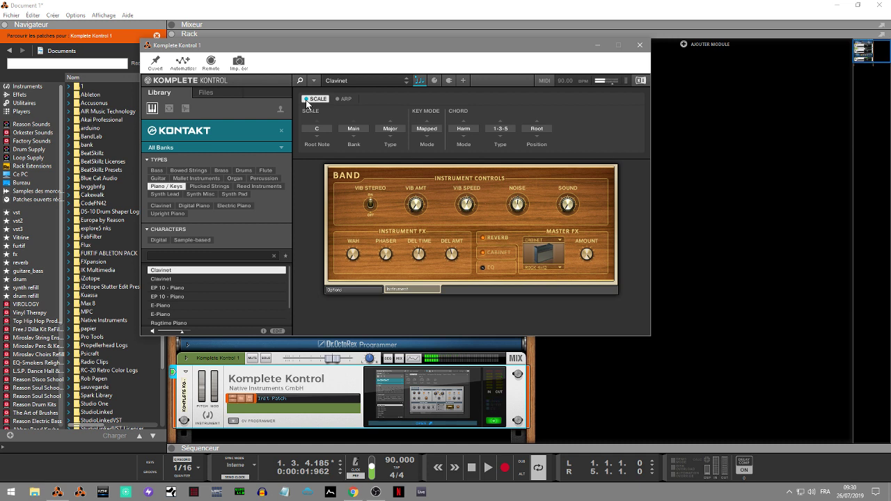
left_click(349, 99)
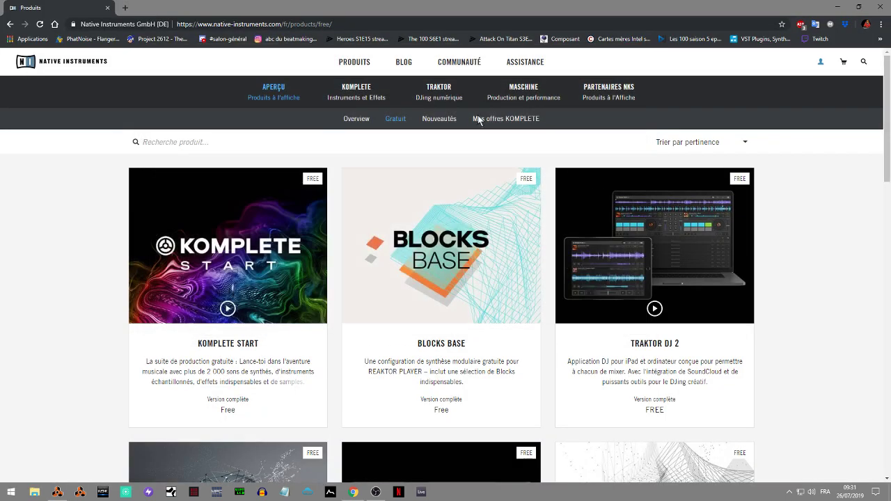
Check the Native Instruments free products page again and close the browser to return to Reason
left_click(58, 493)
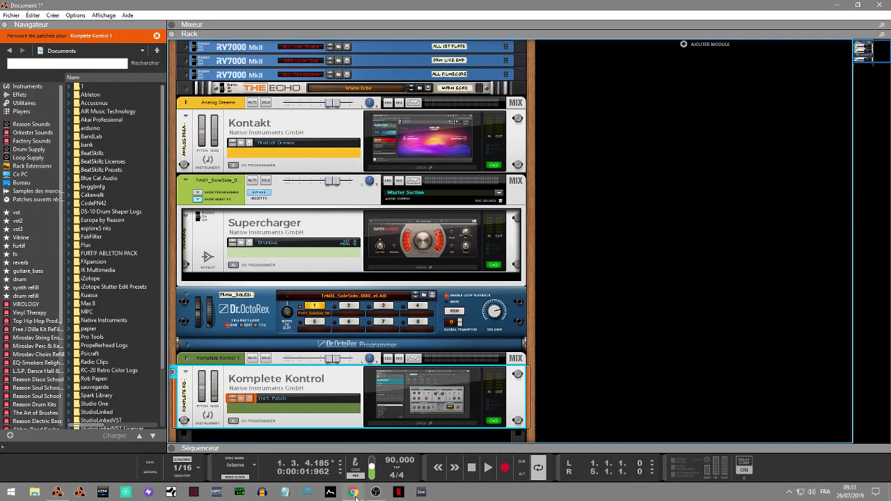
left_click(355, 496)
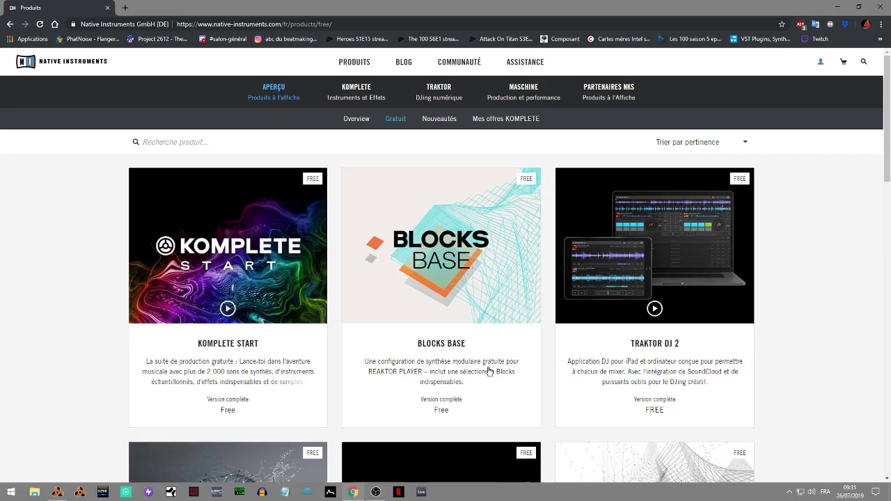
left_click(888, 7)
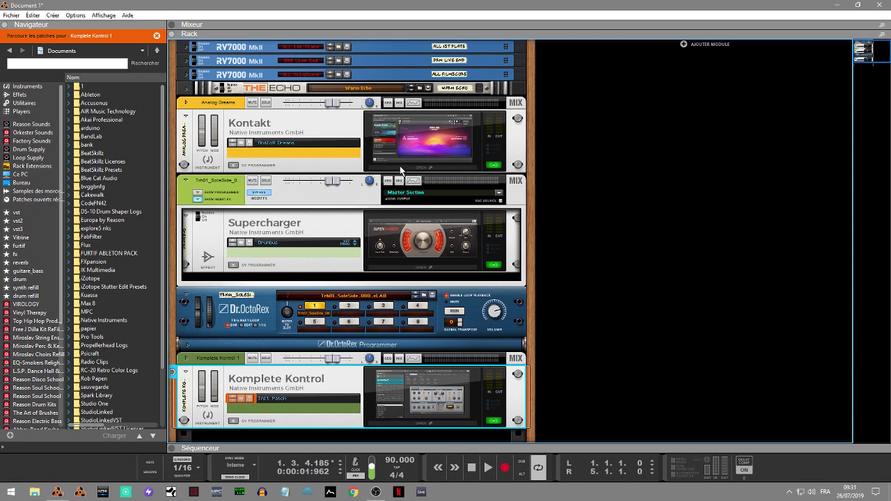
Show the sequencer, select the Analog Dreams track and open its Kontakt instrument window
left_click(171, 449)
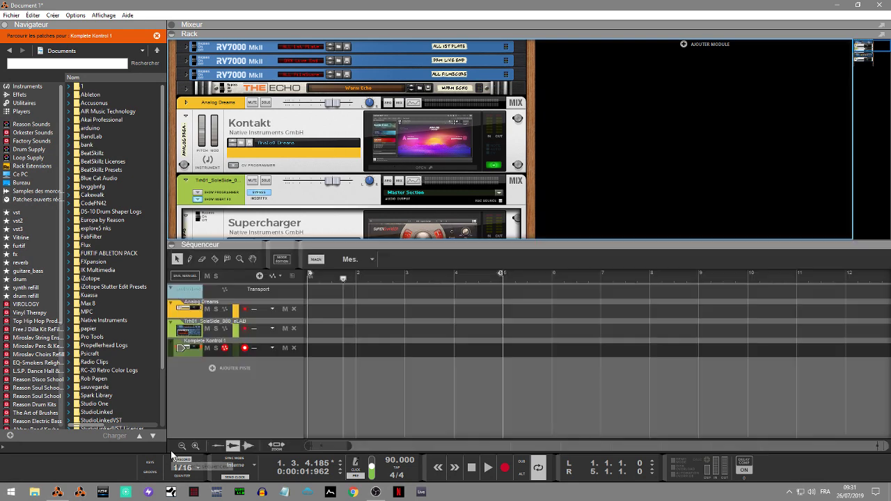
left_click(181, 313)
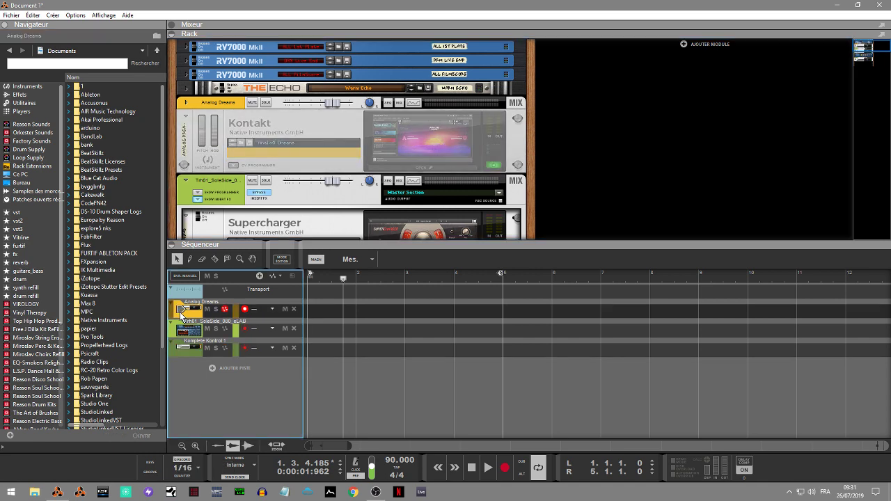
left_click(385, 167)
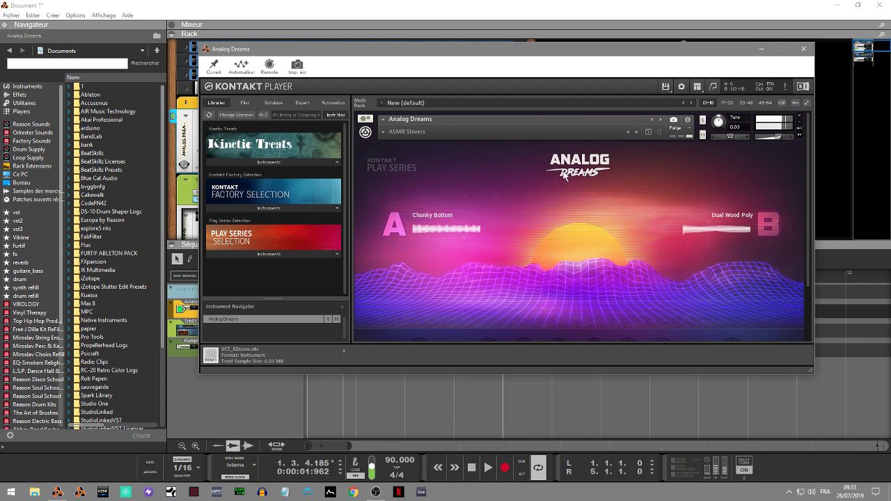
Look through the Analog Dreams preset categories and load the Leads preset Journey to the Center
left_click(388, 130)
left_click(380, 132)
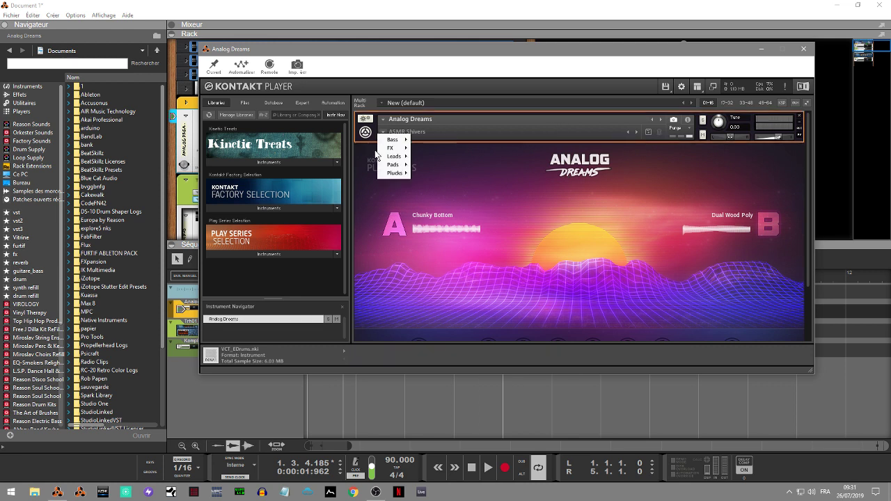
mouse_move(394, 140)
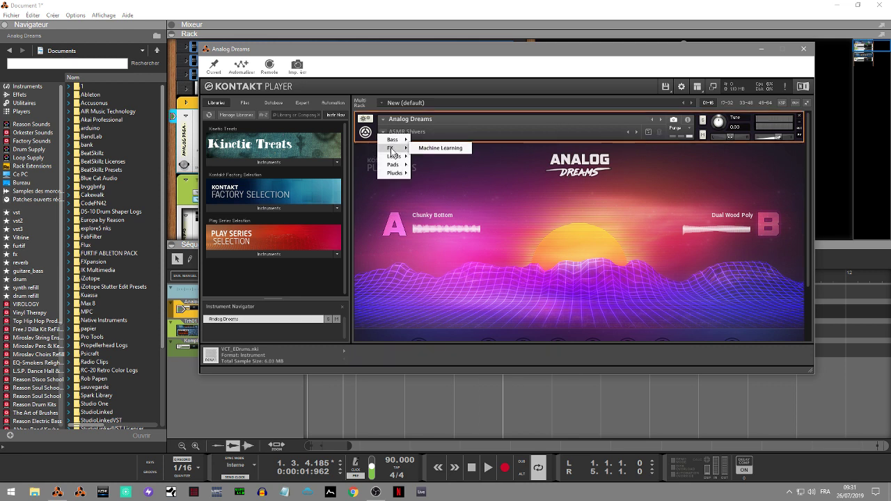
mouse_move(389, 159)
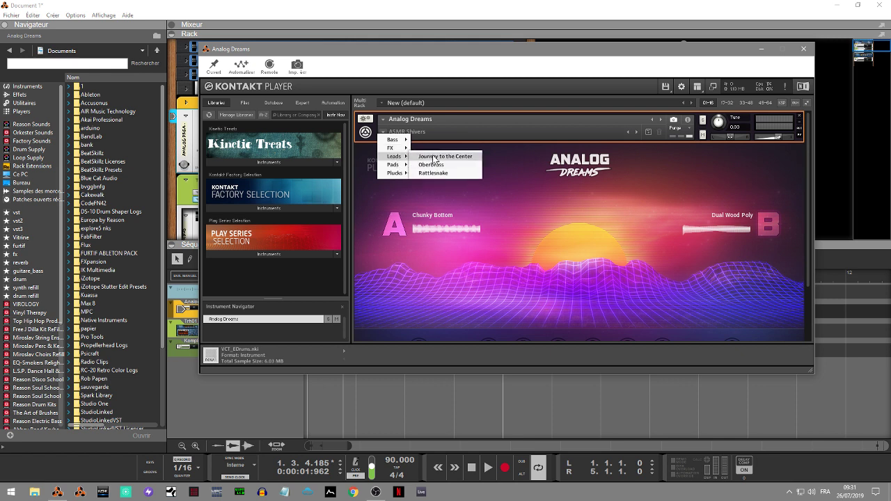
left_click(436, 157)
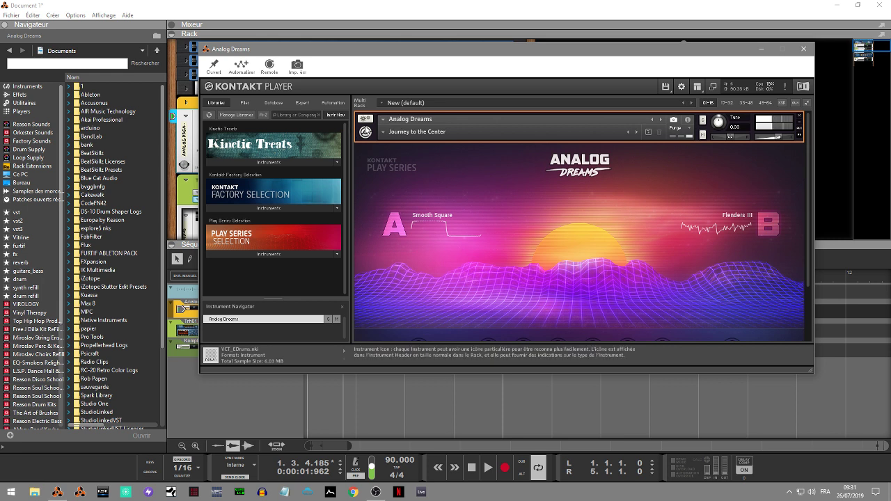
Load the Coastline Sunset preset from the Pads category of Analog Dreams
left_click(383, 132)
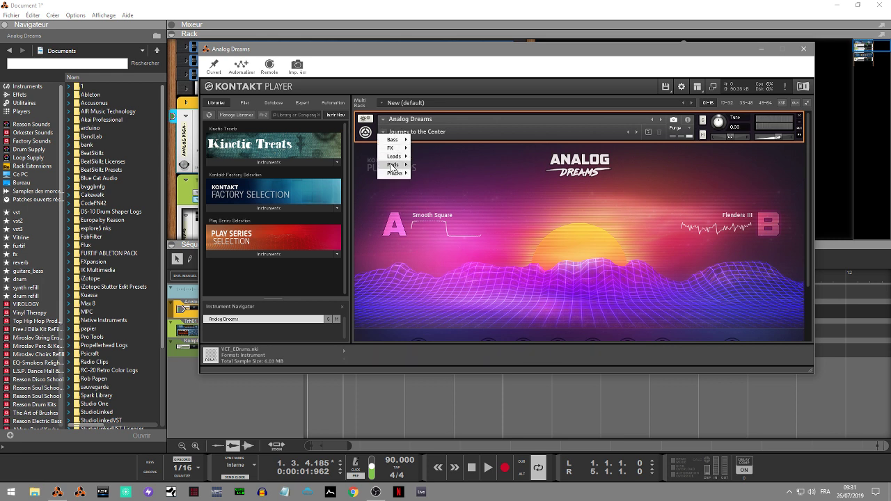
mouse_move(394, 164)
left_click(444, 173)
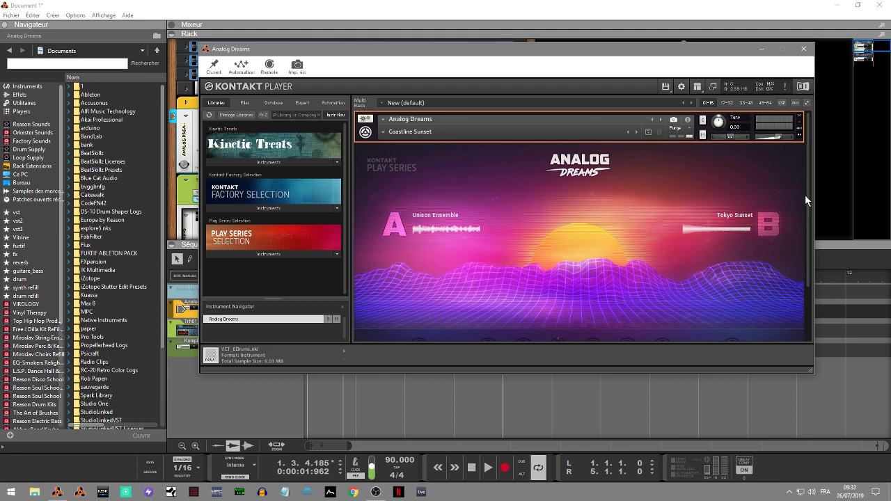
Adjust the Cutoff, Pitch, Saturation and Reverb knobs of Analog Dreams to shape the Coastline Sunset sound
left_click_drag(807, 194, 813, 243)
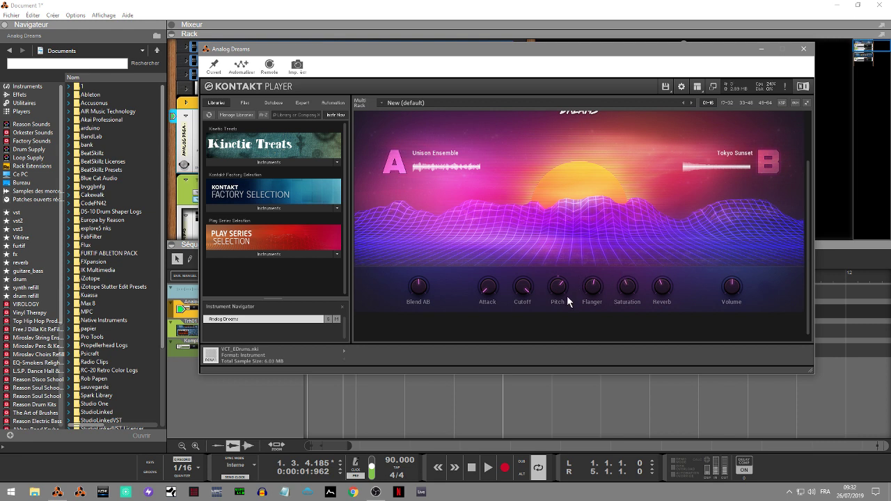
left_click_drag(523, 289, 517, 317)
mouse_move(567, 288)
left_mouse_down()
mouse_move(561, 304)
mouse_move(564, 277)
left_mouse_up()
left_click_drag(620, 286, 622, 329)
left_click_drag(664, 286, 659, 347)
left_click_drag(657, 305, 631, 309)
Examine the Band instruments in the Kontakt Factory Selection library and return to its folder list
left_click(277, 207)
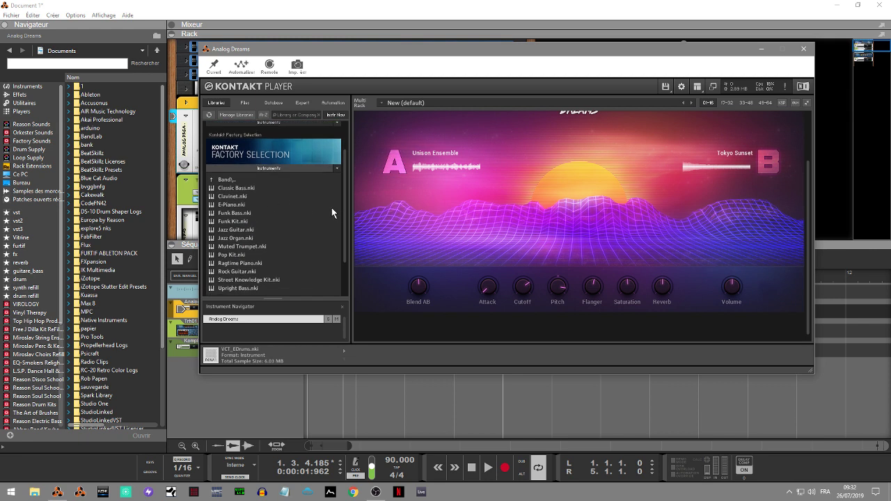
scroll(346, 208, "down", 1)
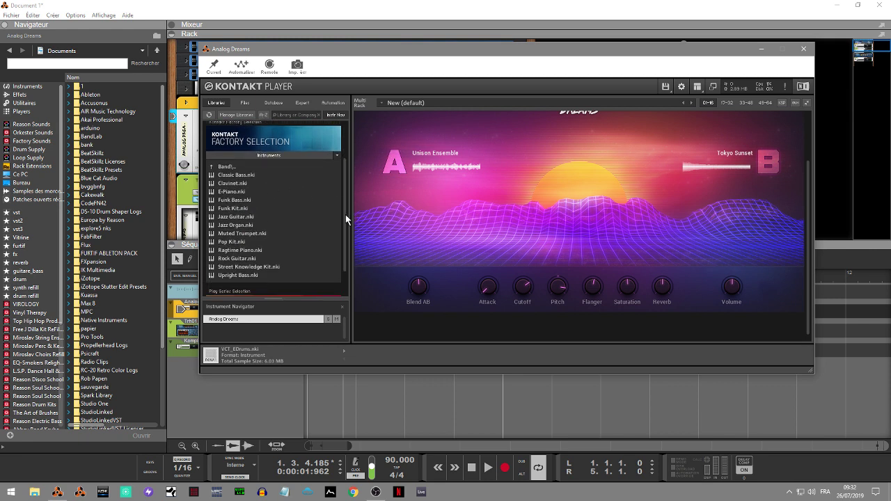
left_click(227, 169)
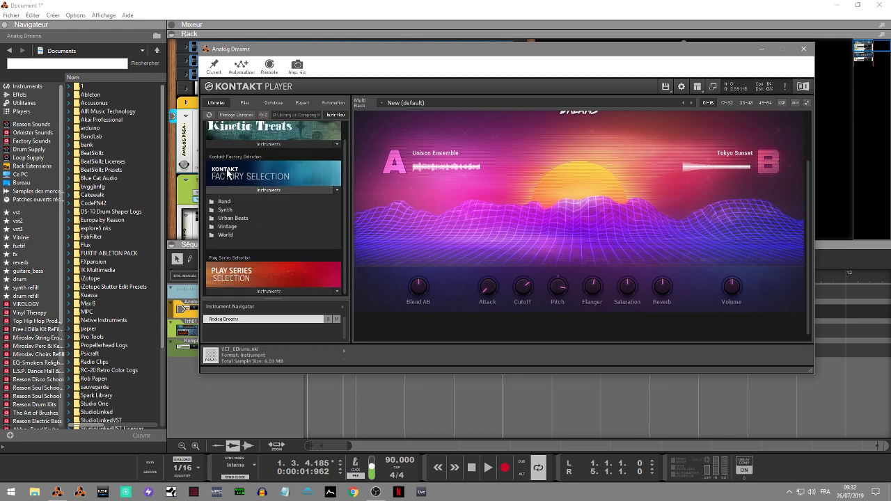
Add the Vintage folder's Contemp Analog - Melody instrument to the Kontakt rack and remove it again
left_click(227, 233)
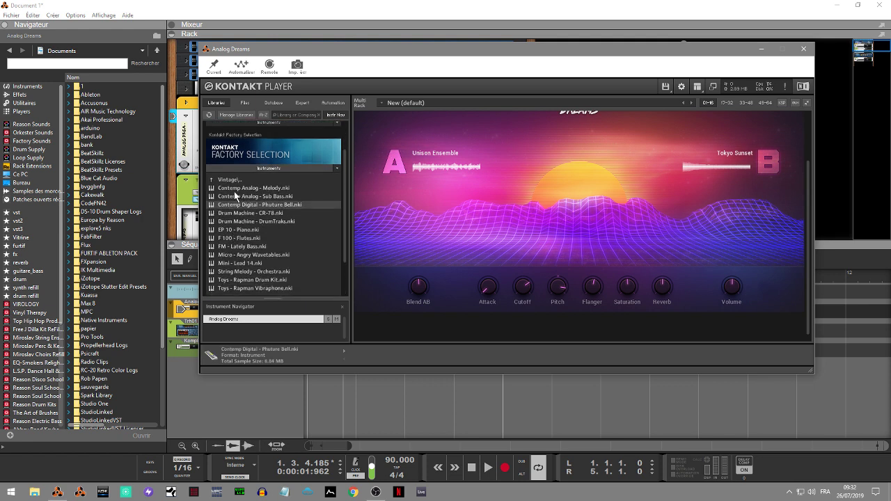
double_click(235, 188)
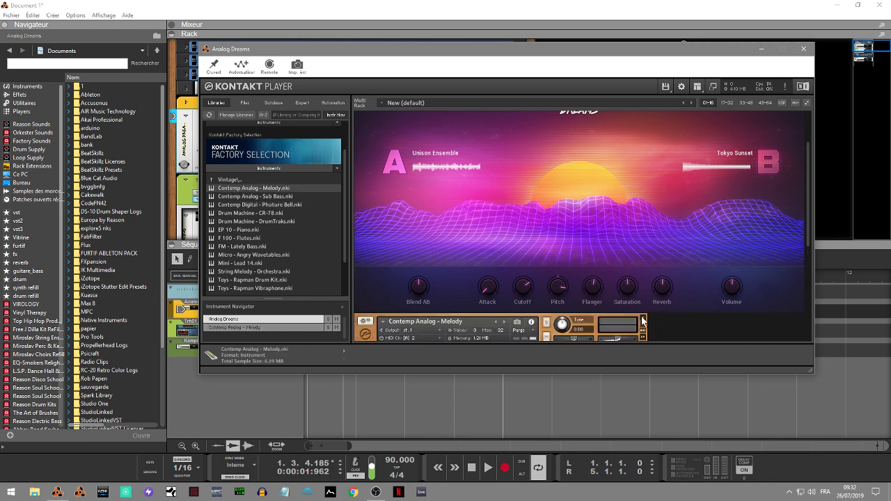
key("Delete")
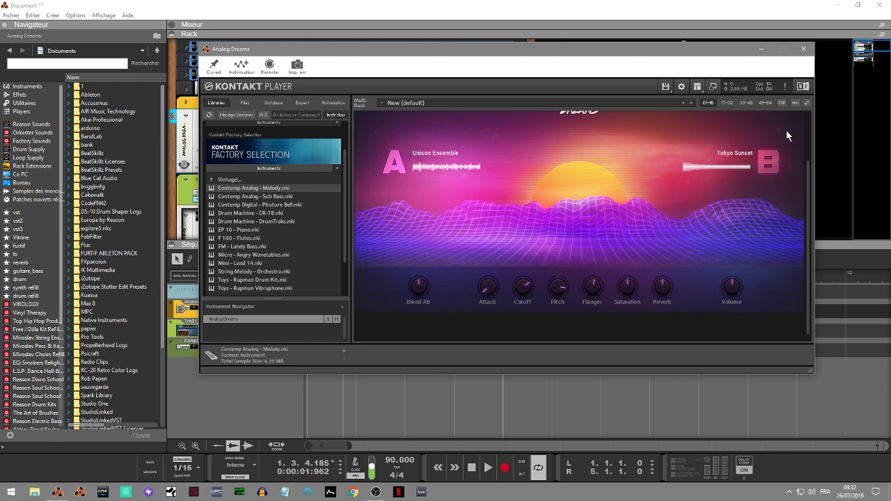
Remove Analog Dreams from the Kontakt rack without saving its changes and load the Vintage instrument Contemp Analog - Melody
scroll(808, 239, "up", 3)
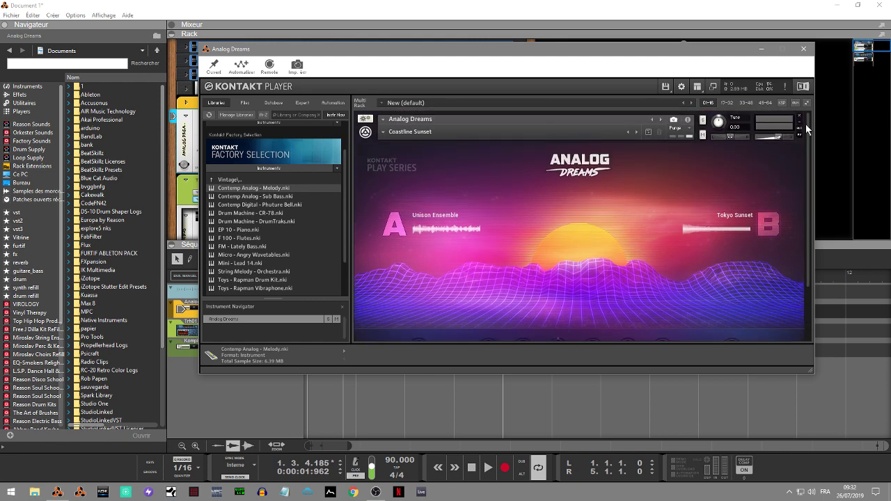
key("Delete")
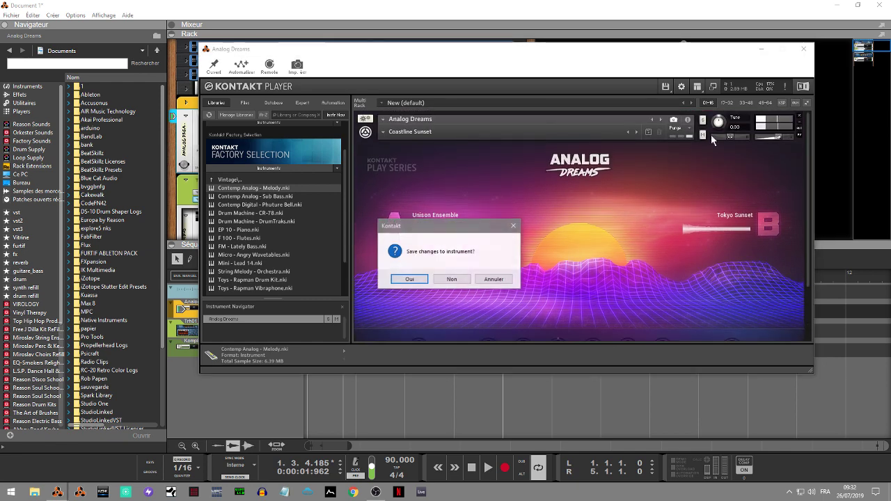
left_click(451, 278)
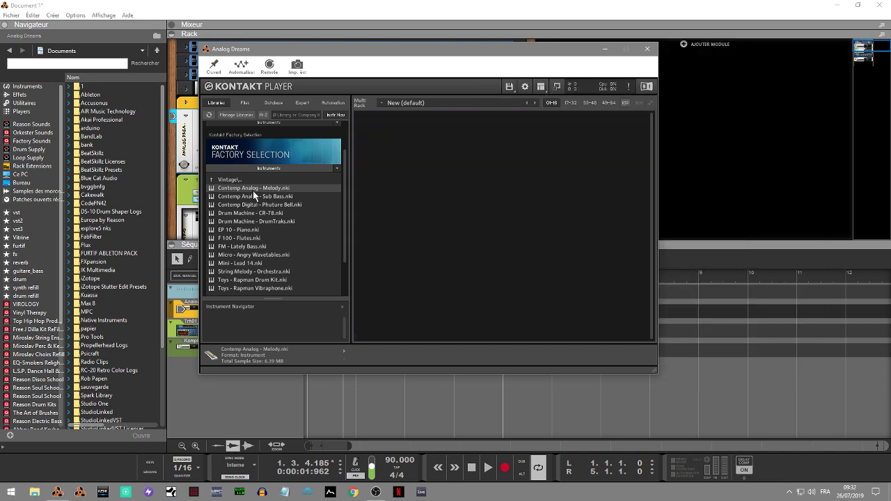
left_click_drag(260, 188, 428, 186)
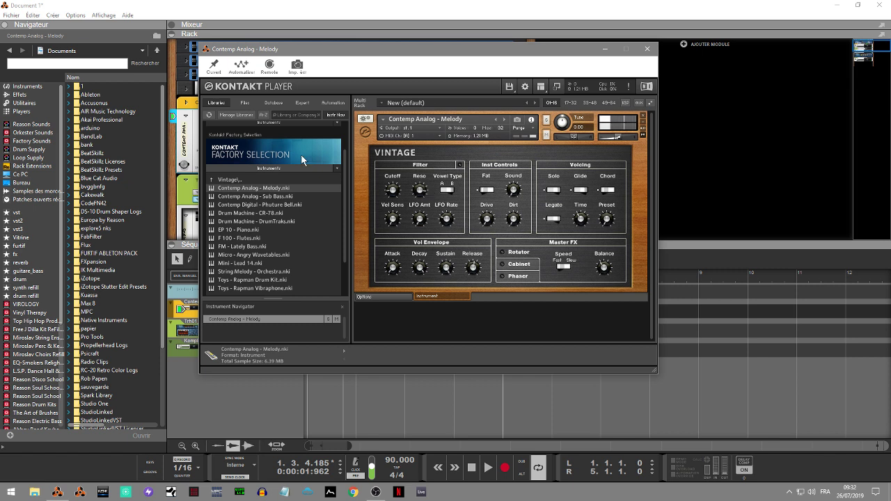
Layer Contemp Analog - Sub Bass under the Melody instrument on Port A MIDI channel 1, and enlarge the Kontakt window
left_click_drag(274, 200, 459, 316)
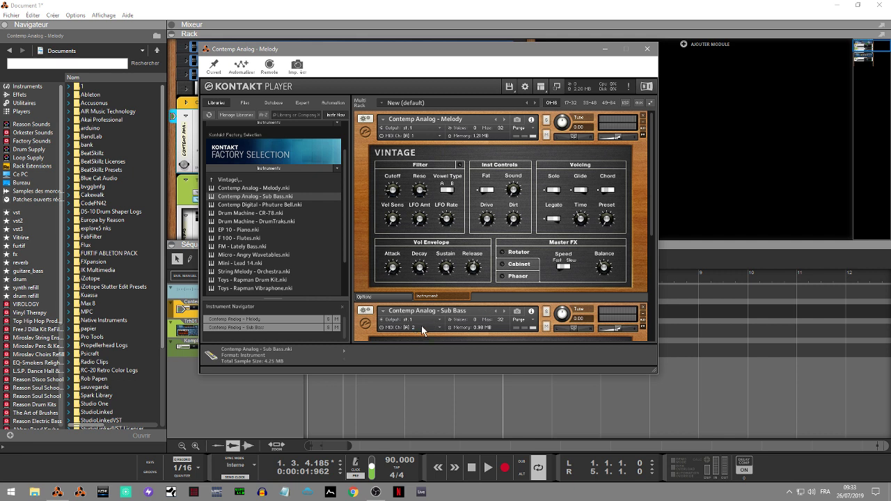
left_click(439, 330)
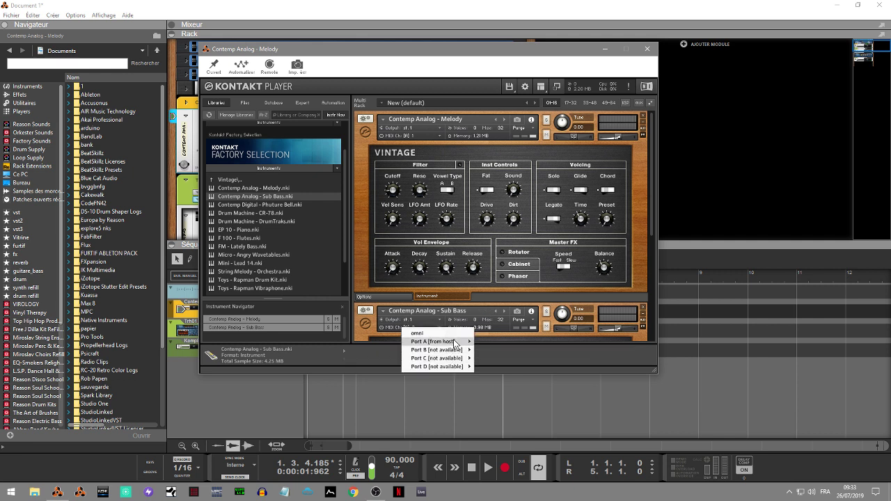
mouse_move(456, 342)
left_click(488, 243)
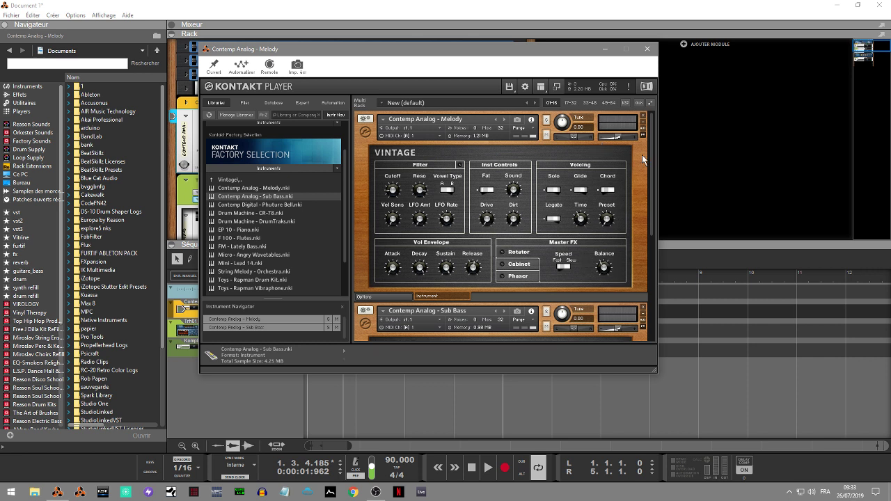
left_click_drag(656, 370, 736, 426)
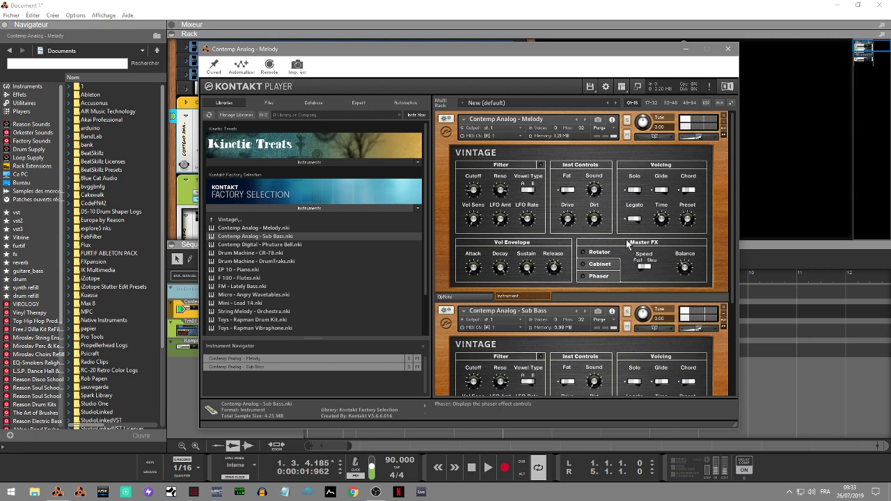
Replace both Contemp Analog instruments with Drum Machine - CR-78, and exchange that for Drum Machine - DrumTraks
left_click(724, 116)
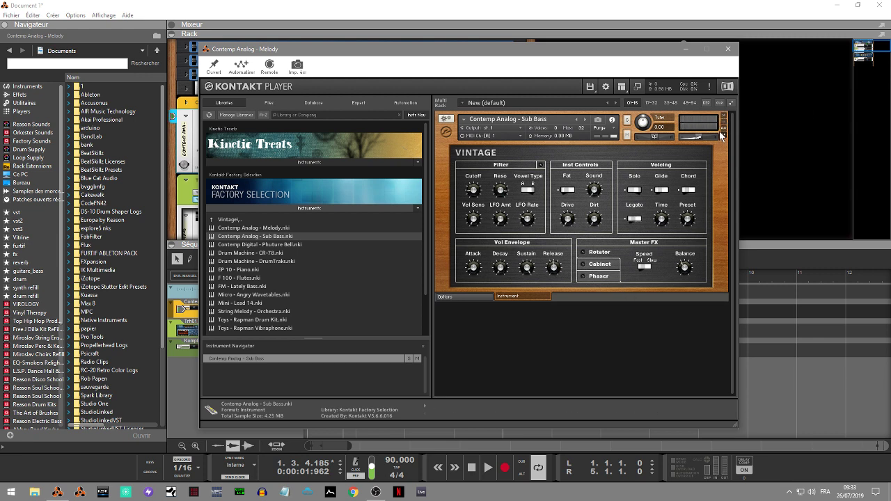
left_click(724, 116)
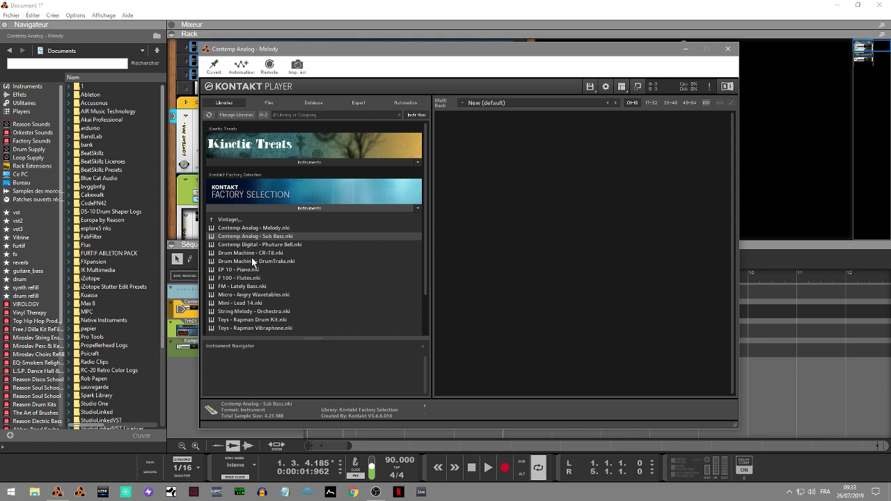
left_click_drag(253, 255, 514, 220)
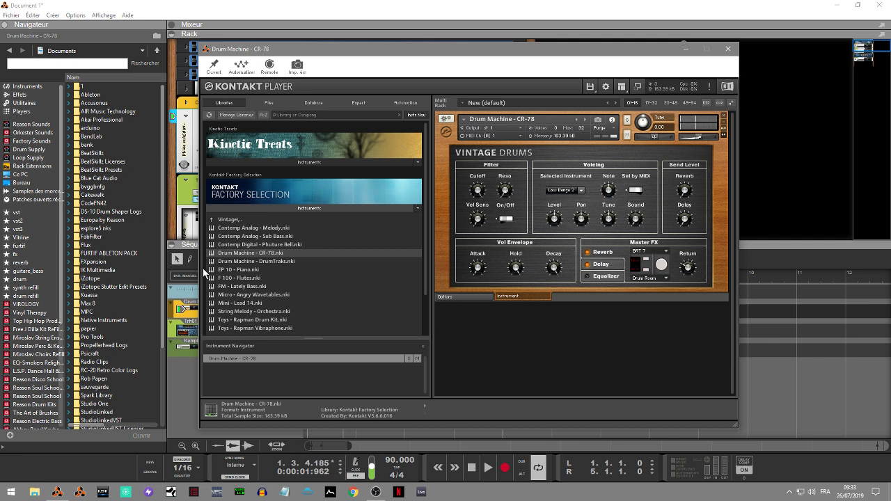
double_click(240, 262)
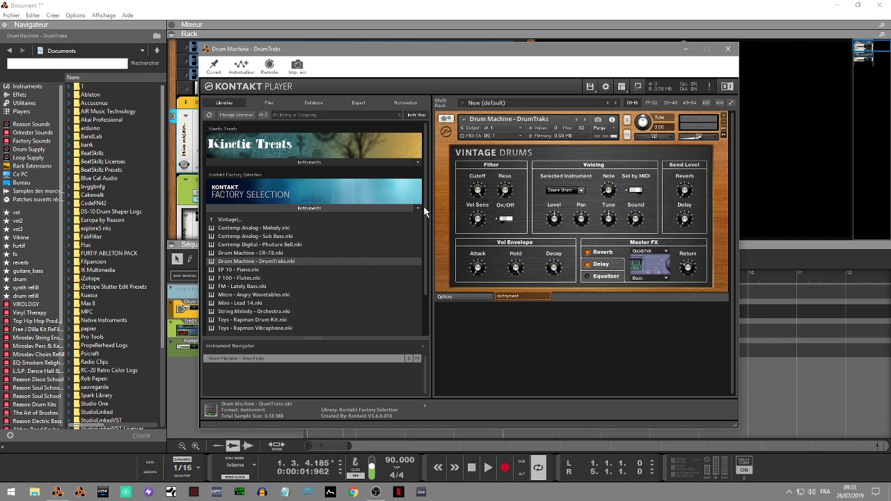
Load Analog Dreams from the Play Series Selection library and reposition the Kontakt window so that it fits on screen
scroll(425, 205, "down", 2)
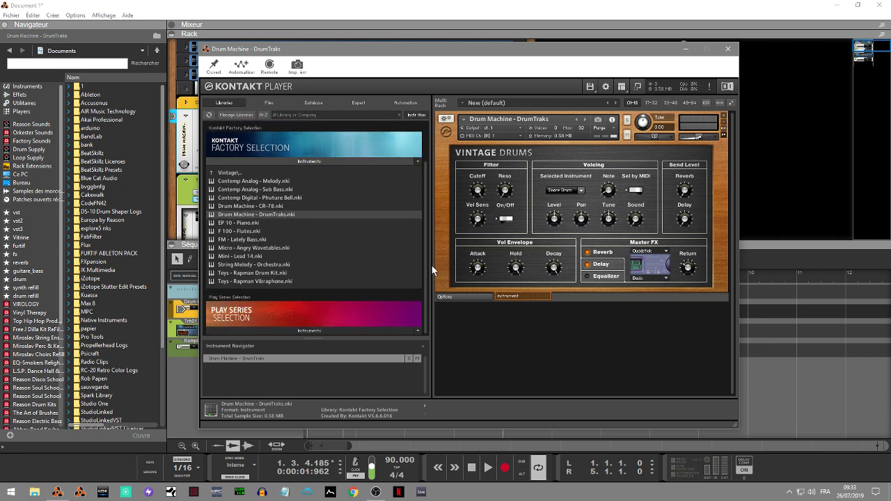
left_click(316, 331)
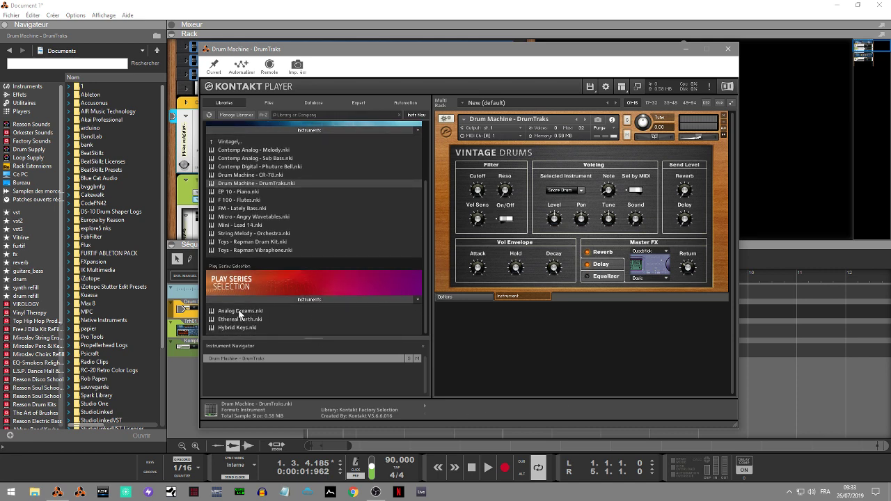
left_click(240, 312)
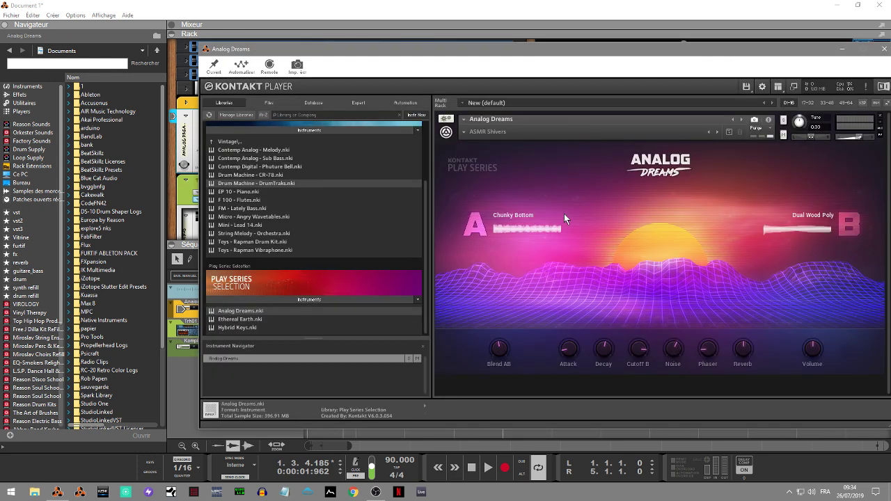
left_click_drag(669, 49, 563, 51)
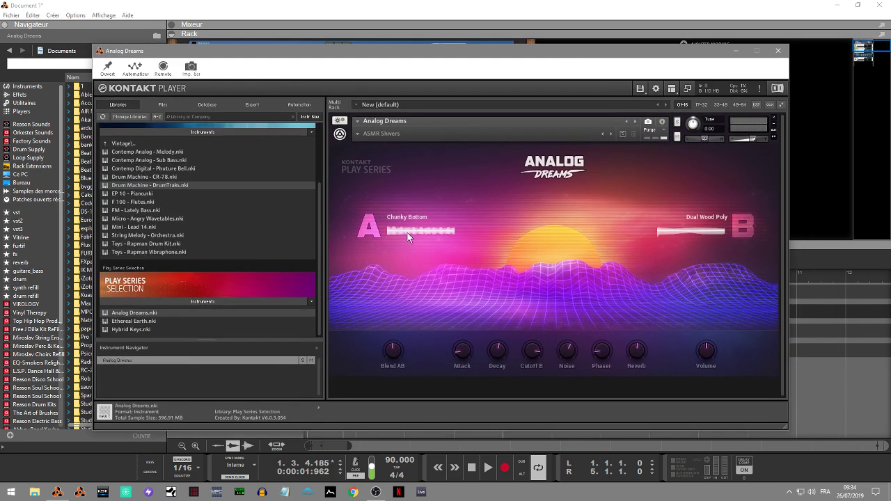
Load Xylo Polyphones from the Kinetic Treats library and choose its Glass Harmonica 2 snapshot
left_click_drag(320, 226, 327, 161)
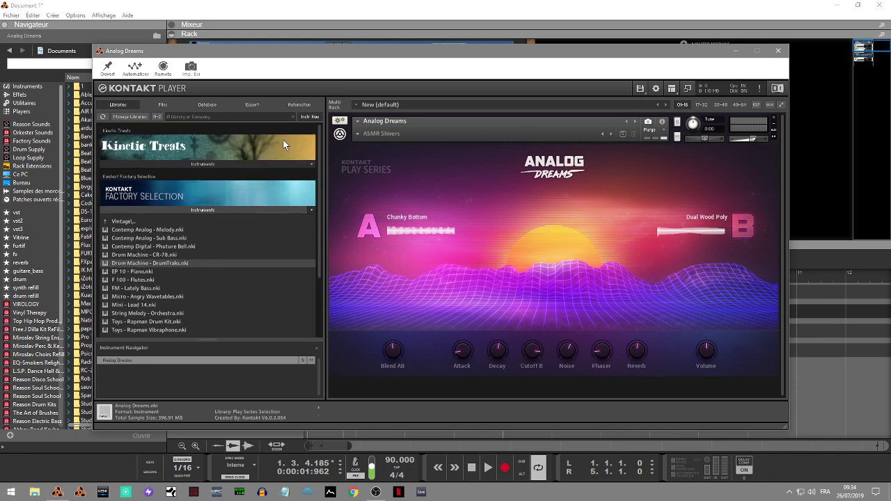
left_click(229, 164)
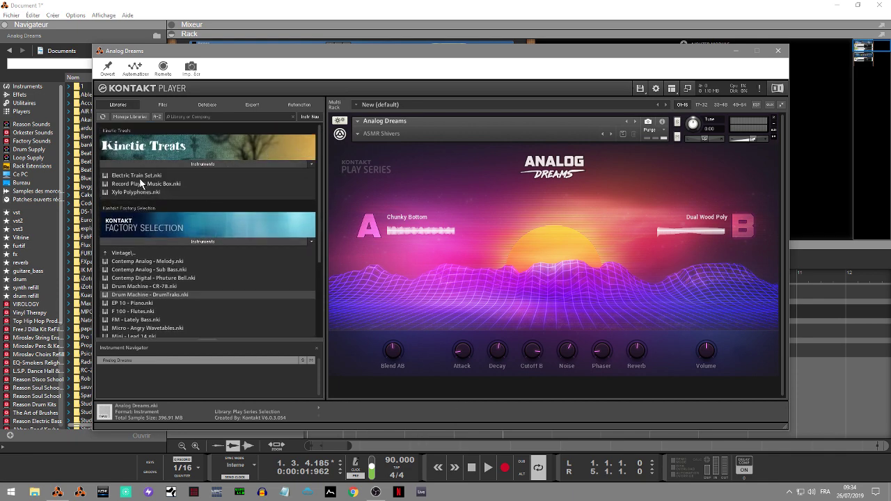
left_click(137, 194)
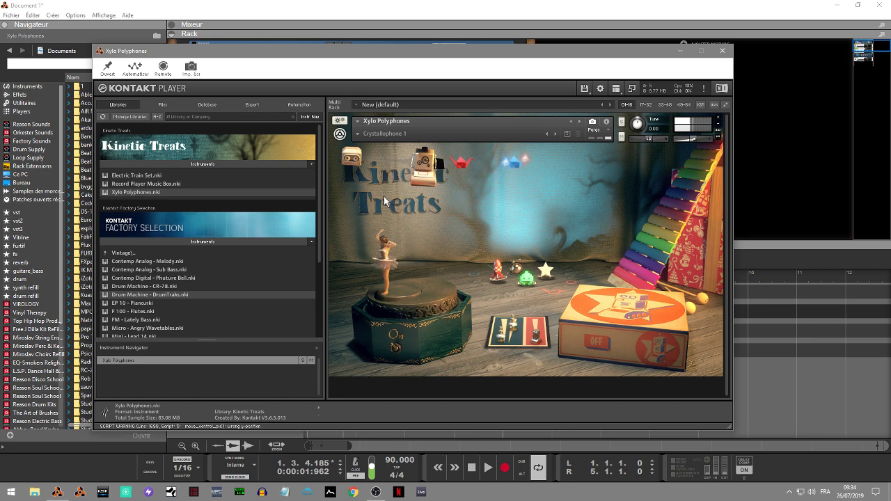
left_click(358, 136)
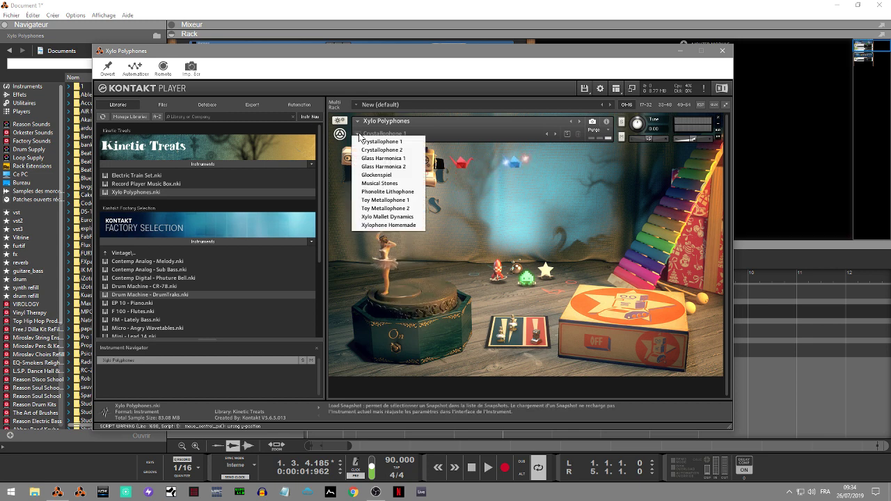
left_click(377, 167)
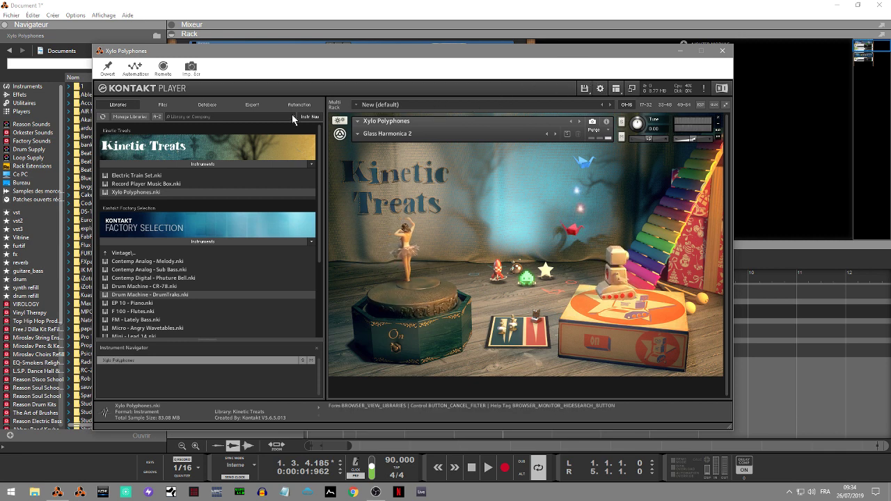
Move the Xylo Polyphones window aside and close it to return to the rack
left_click_drag(329, 49, 407, 33)
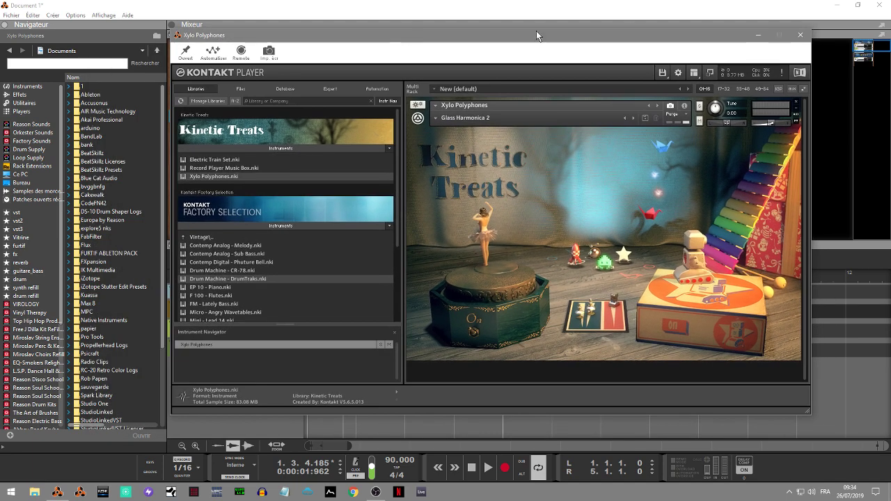
left_click(761, 35)
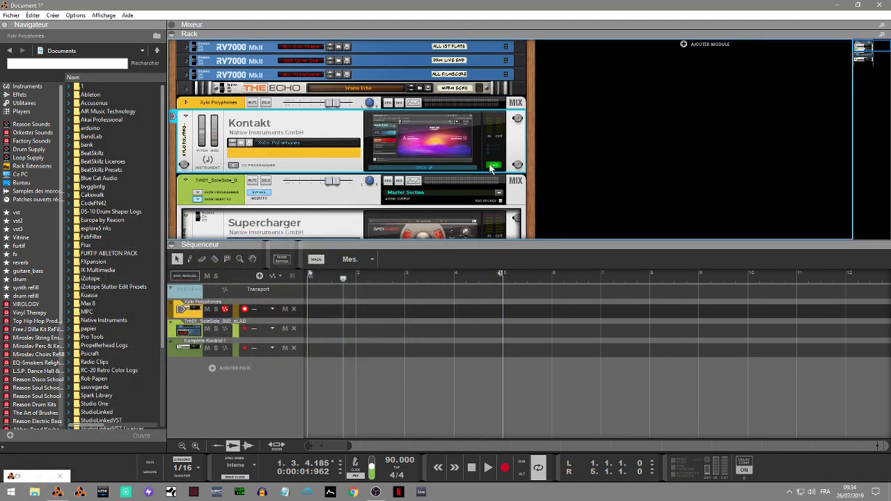
left_click(59, 476)
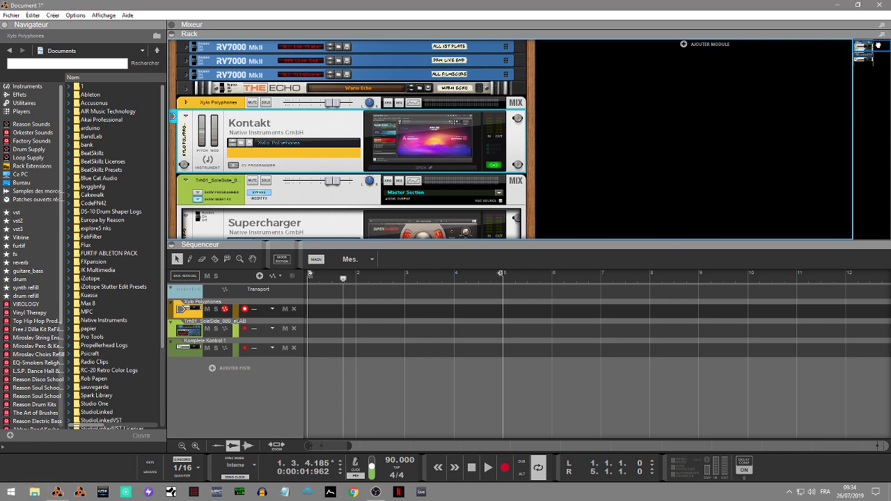
Add the Native Instruments Reaktor 6 instrument below Komplete Kontrol in the rack and reposition its window
left_click_drag(878, 46, 876, 59)
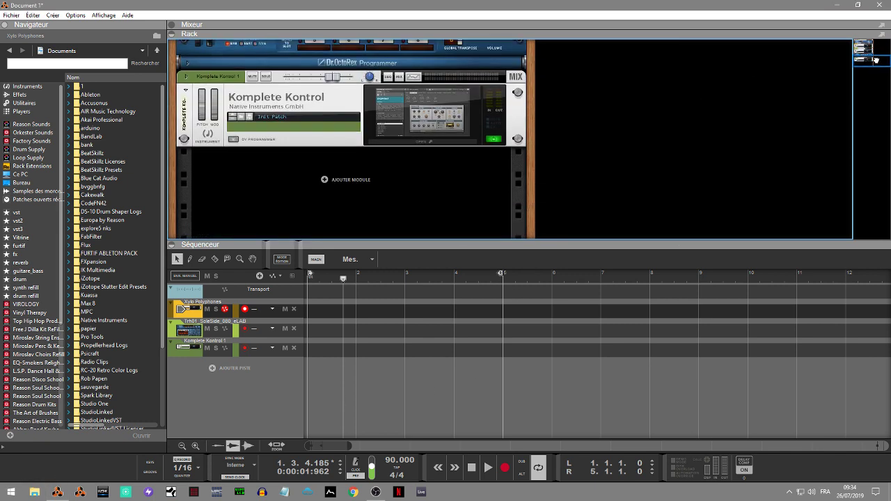
left_click(27, 85)
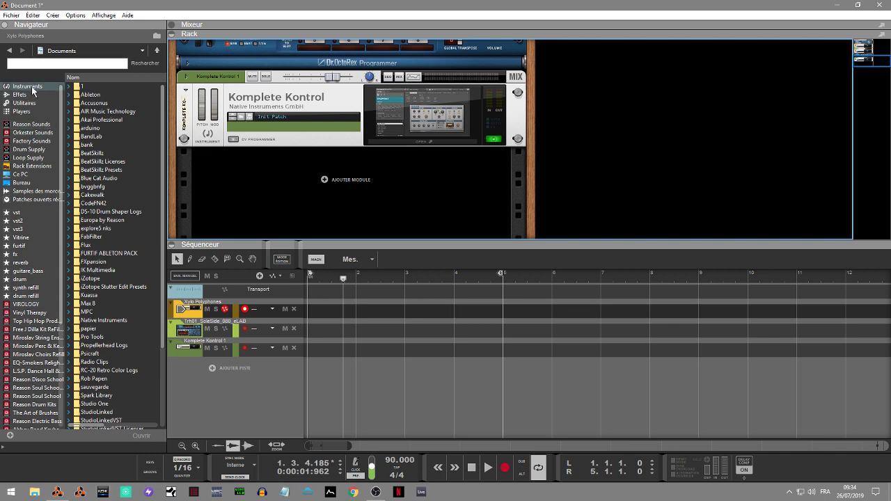
scroll(160, 195, "down", 2)
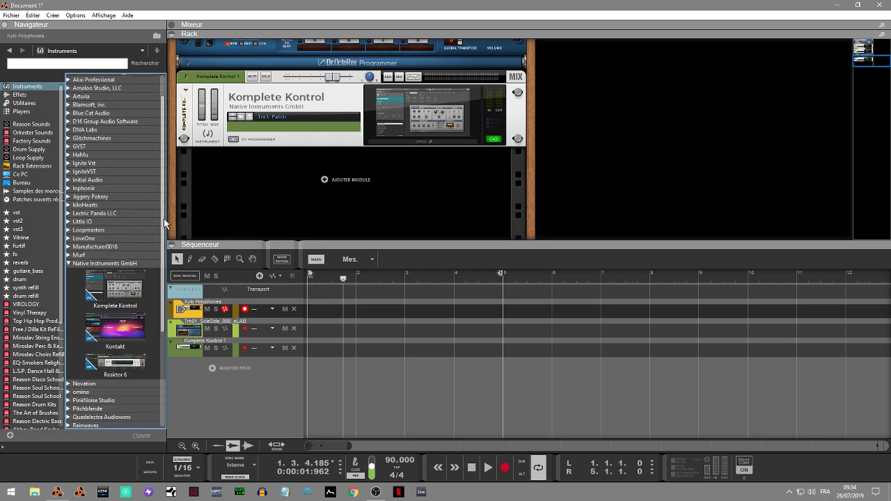
mouse_move(120, 338)
left_mouse_down()
mouse_move(316, 181)
mouse_move(303, 183)
left_mouse_up()
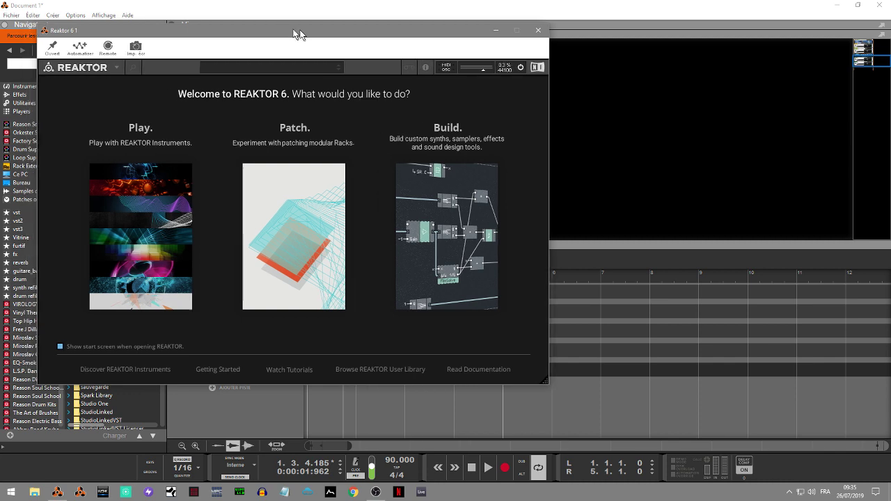
left_click_drag(299, 33, 497, 27)
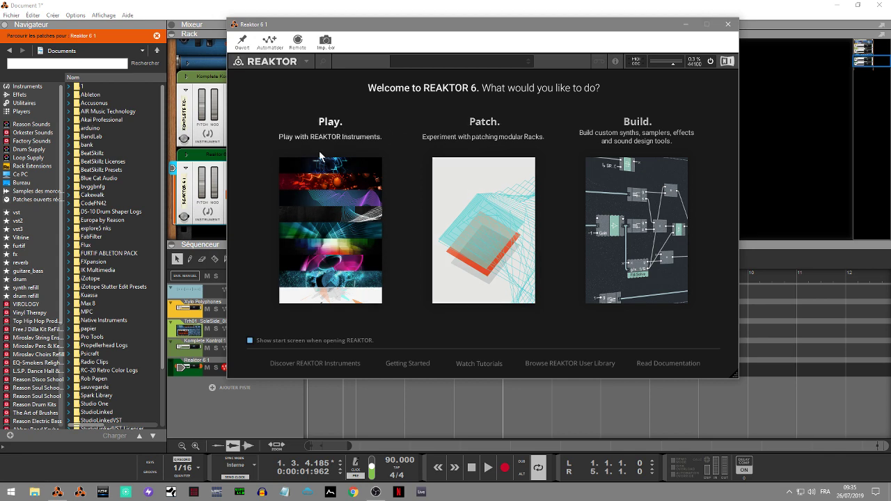
Open Reaktor's Play instruments and load the TRK-01 Bass ensemble from the TRK-01 Bass folder
left_click(322, 232)
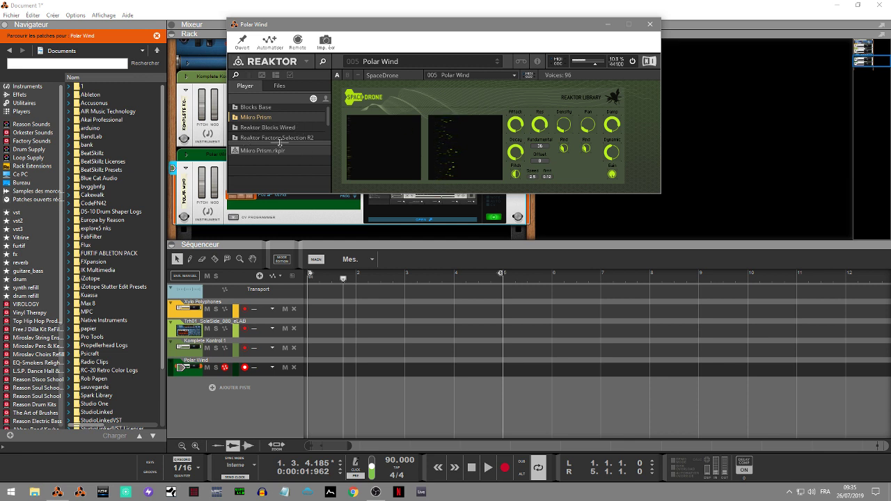
left_click_drag(280, 141, 277, 181)
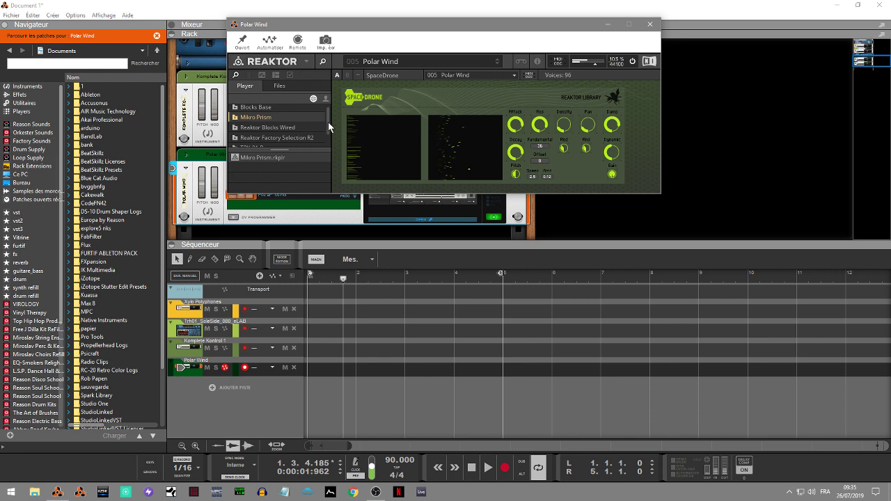
left_click_drag(328, 122, 327, 132)
left_click(262, 132)
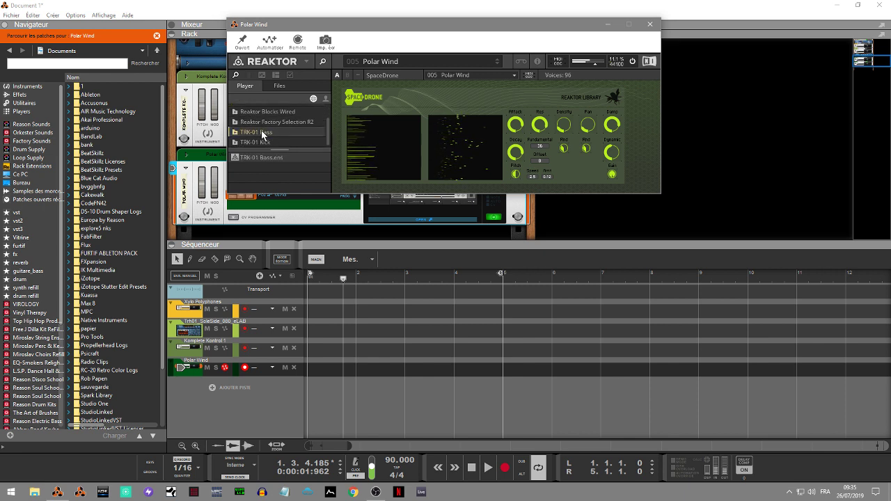
double_click(262, 132)
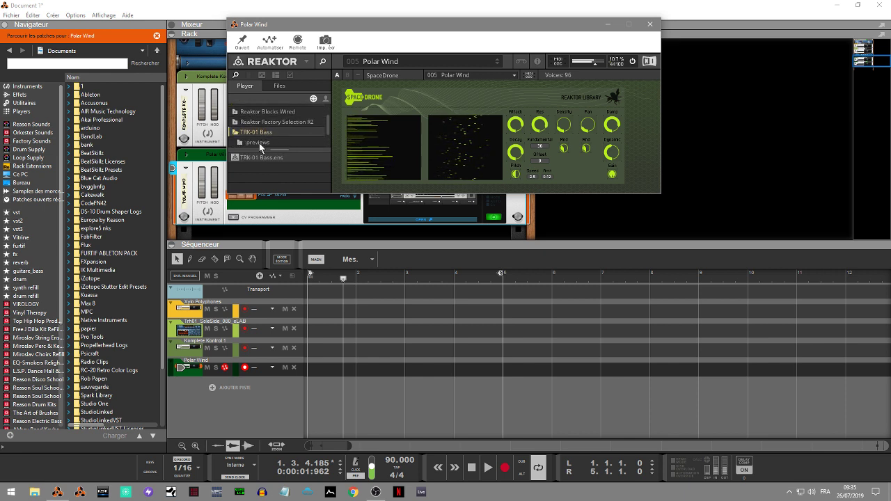
double_click(257, 157)
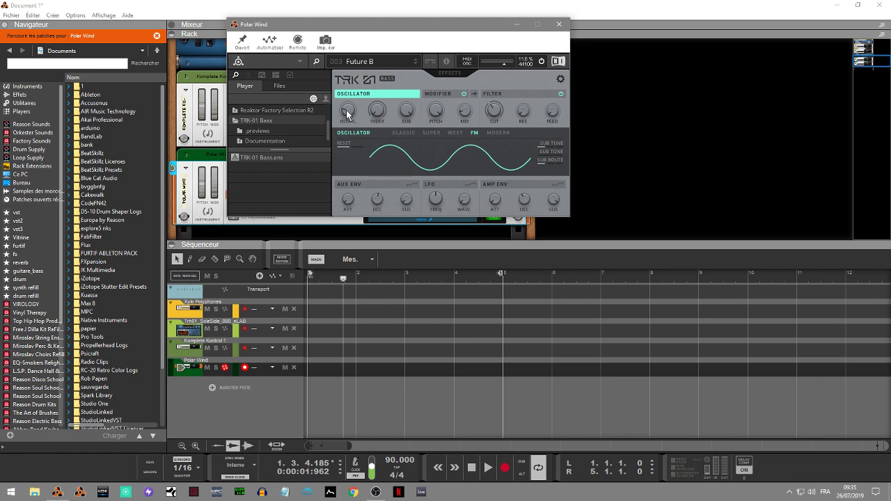
Adjust the TRK-01 oscillator's interval knob and load the Rotten Attack snapshot
left_click_drag(348, 111, 353, 94)
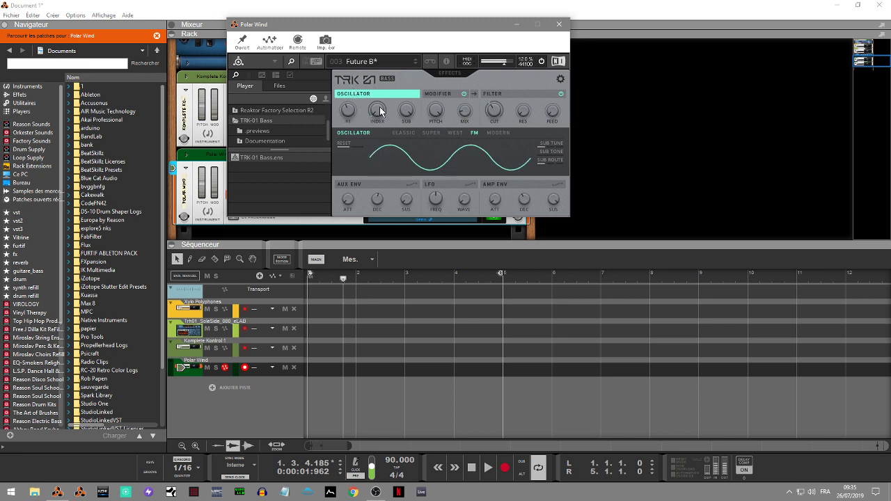
left_click(383, 59)
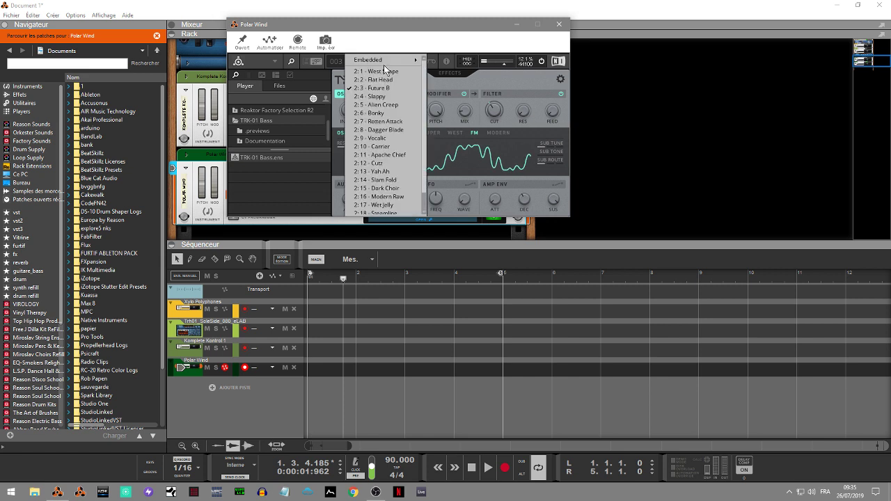
left_click(388, 122)
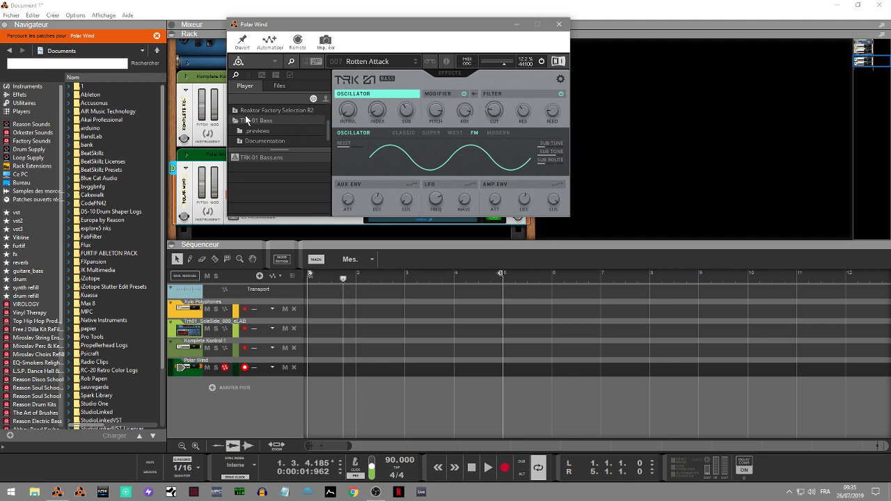
Load the Lazerbass ensemble from Reaktor Factory Selection R2 without saving the TRK-01 Bass changes, and close its window
left_click(275, 110)
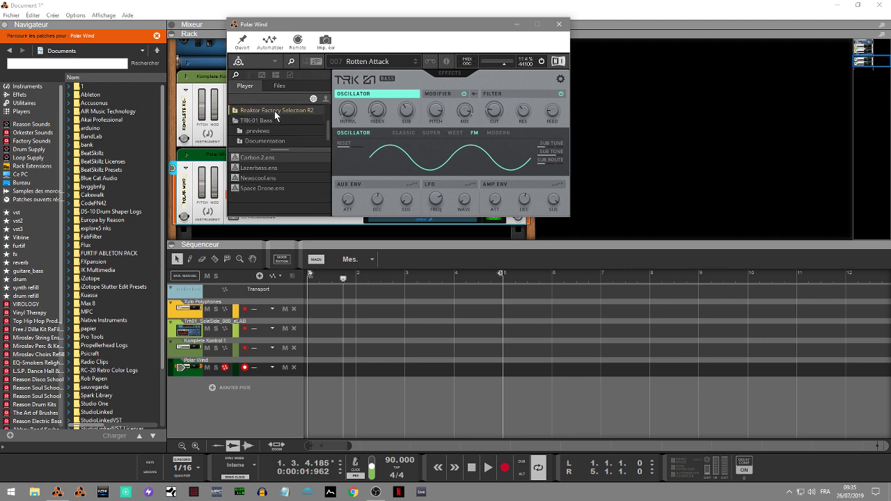
double_click(269, 167)
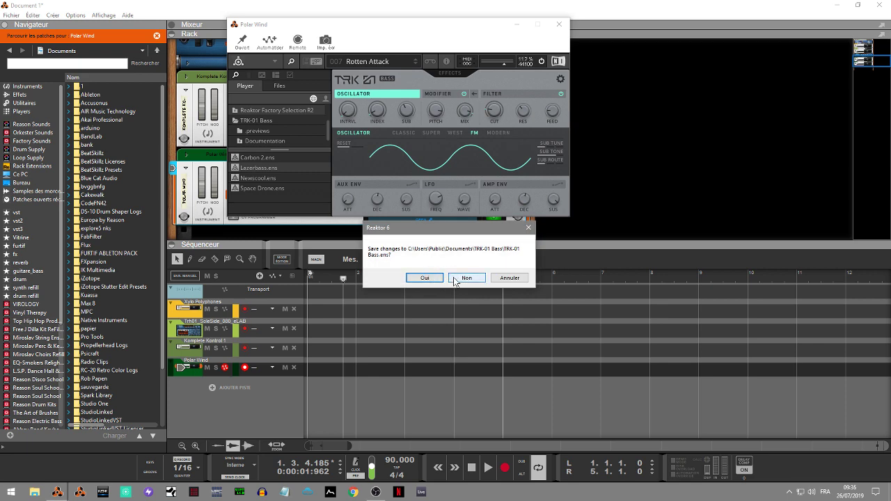
left_click(455, 279)
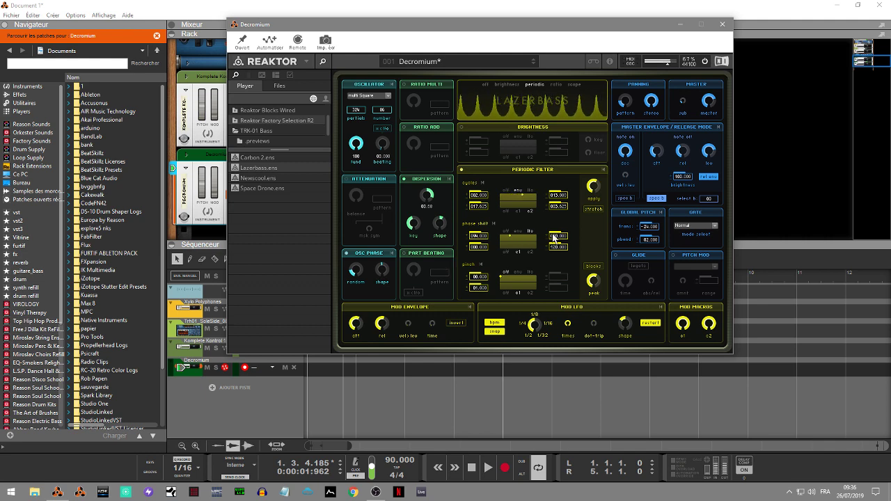
left_click(723, 25)
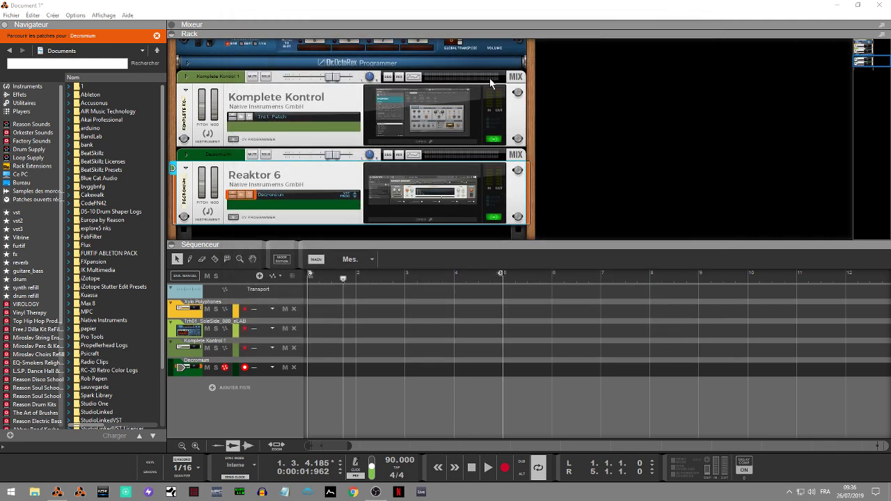
Display the Native Instruments devices among the browser's instruments and select Kontakt
left_click(29, 87)
left_click(119, 330)
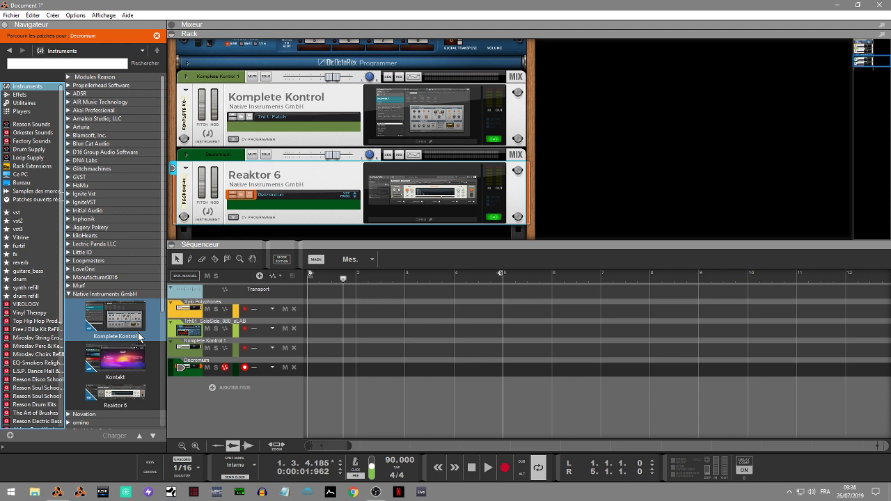
left_click(123, 358)
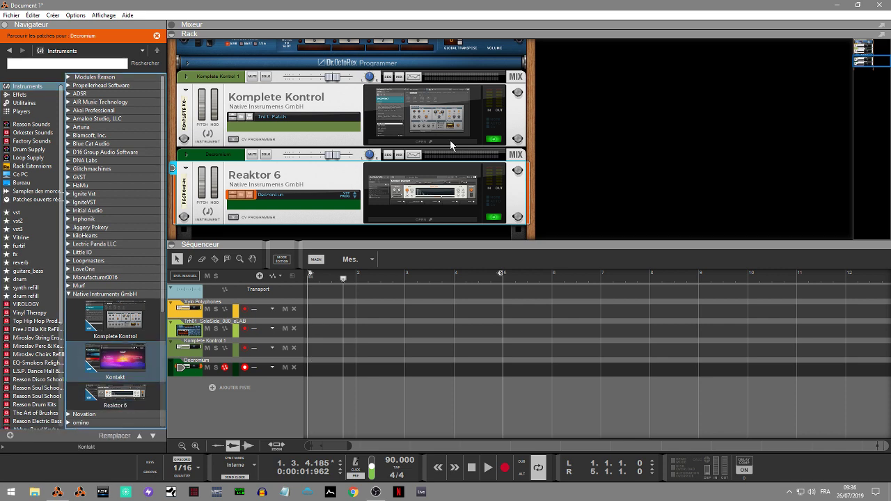
Run the Dr. OctoRex drum loop, turn off its insert effects bypass and open the Supercharger compressor
left_click_drag(871, 55, 869, 52)
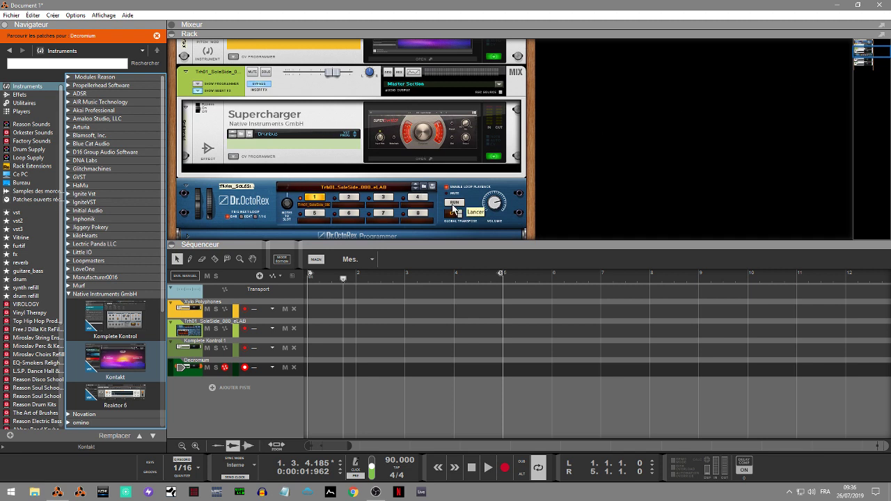
left_click(454, 206)
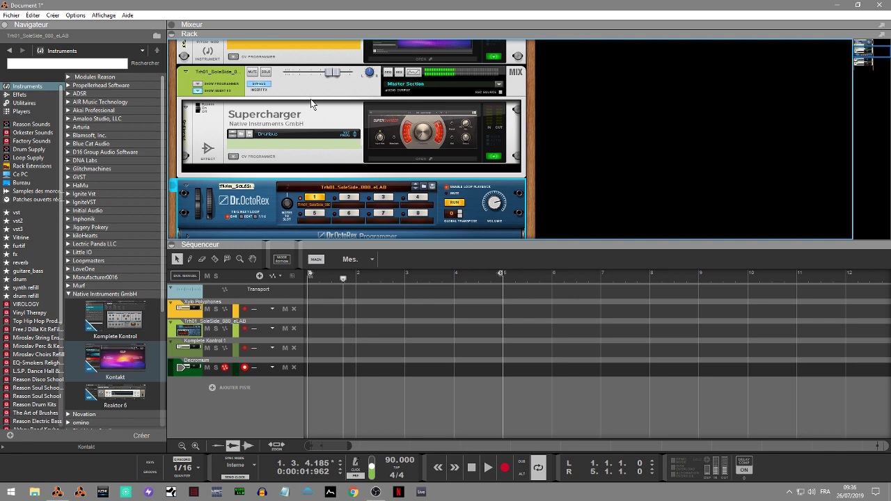
left_click(265, 87)
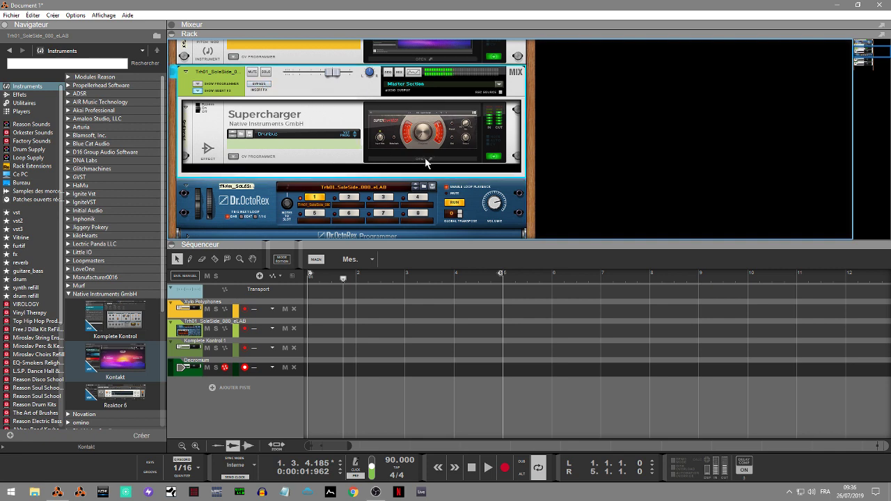
left_click(425, 160)
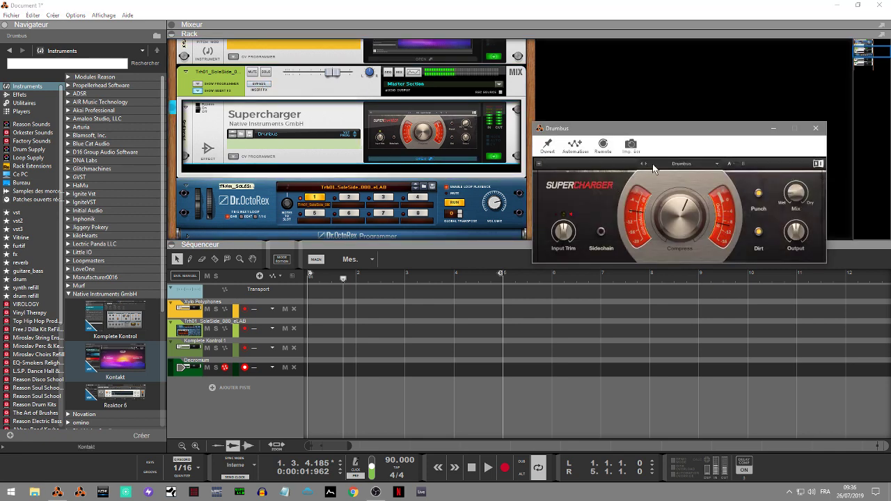
Load the Bass preset in Supercharger and advance through Basic Parallel Compression to Mixbus
left_click(668, 161)
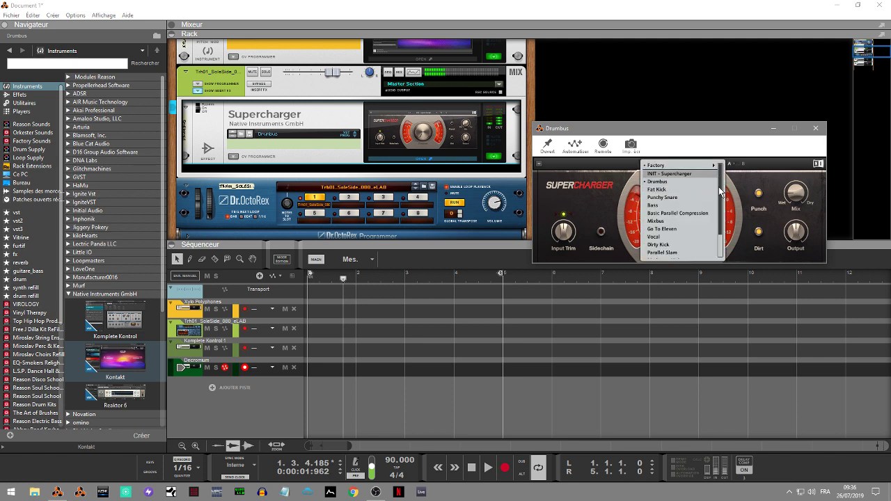
scroll(723, 214, "down", 2)
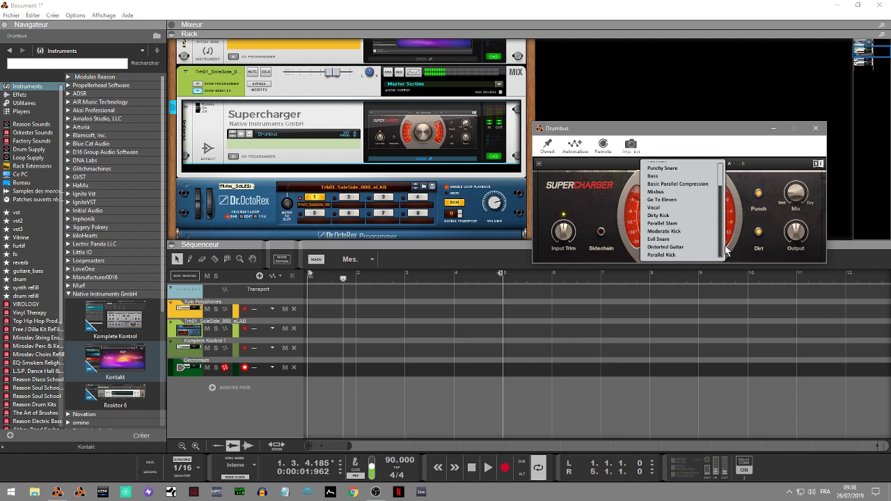
left_click(658, 176)
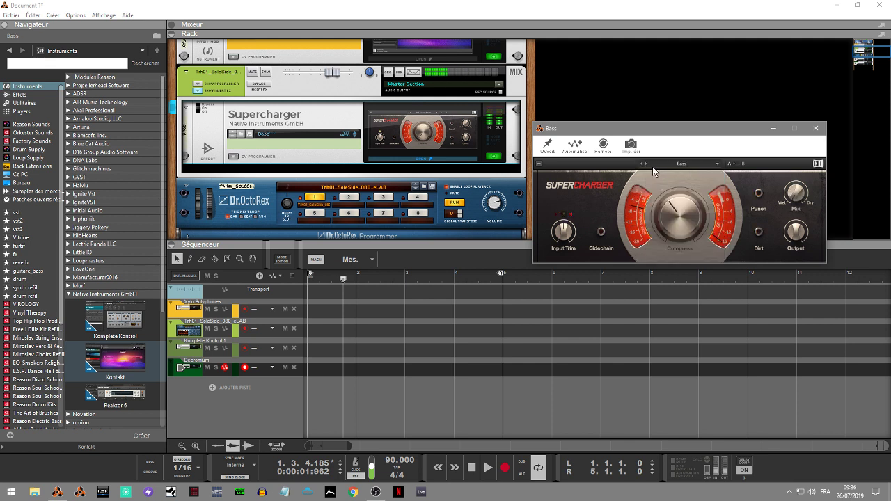
left_click(645, 165)
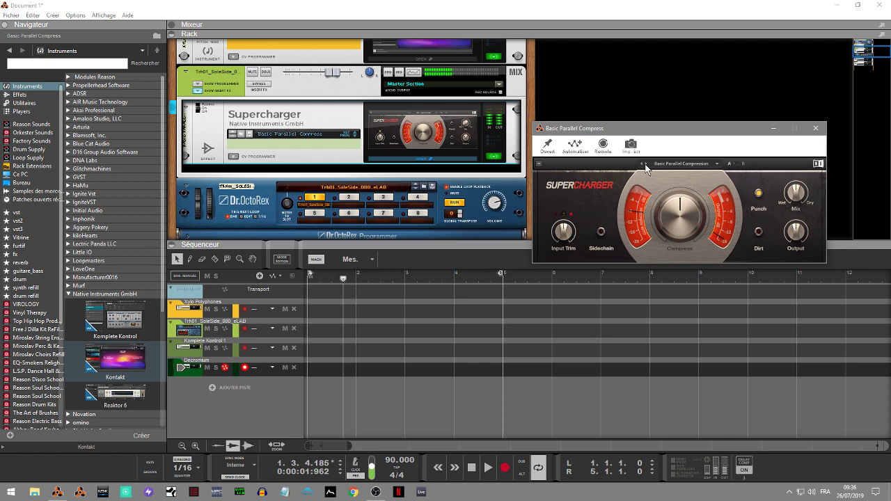
left_click(646, 165)
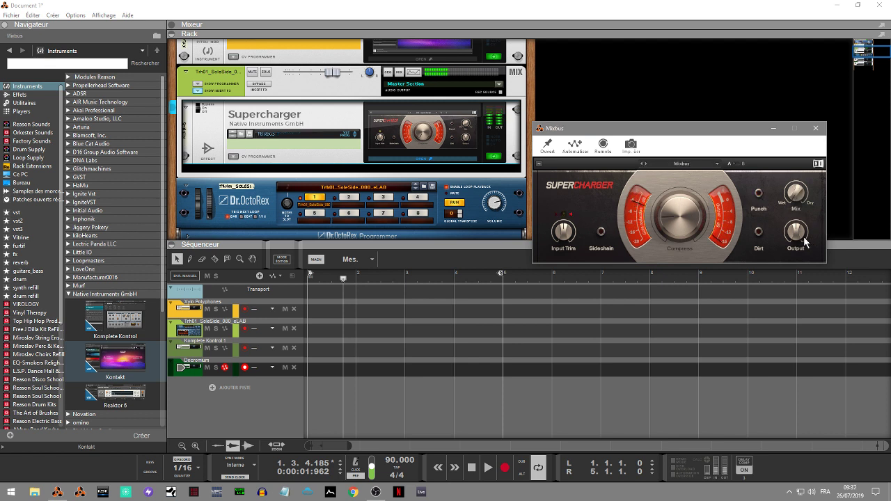
Adjust Supercharger's output, lower the mix to about 25% wet, and enable Punch and Dirt
left_click_drag(795, 232, 796, 224)
left_click_drag(796, 192, 796, 231)
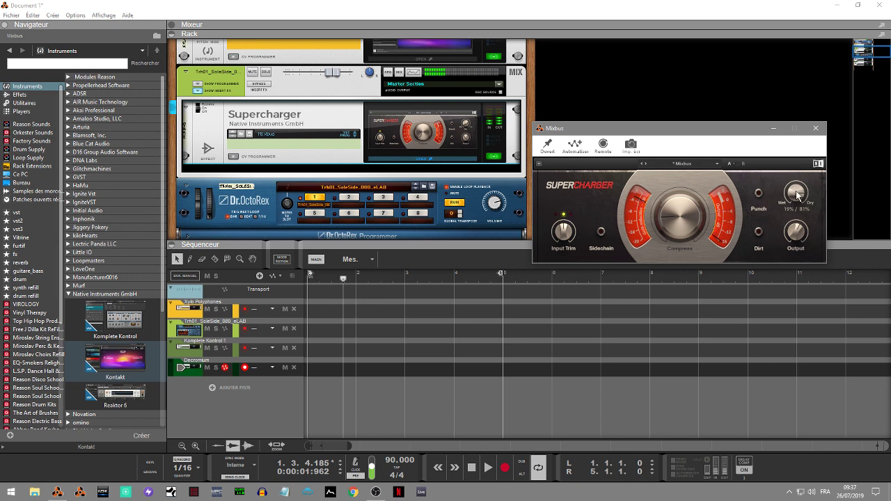
left_click(758, 193)
left_click(758, 232)
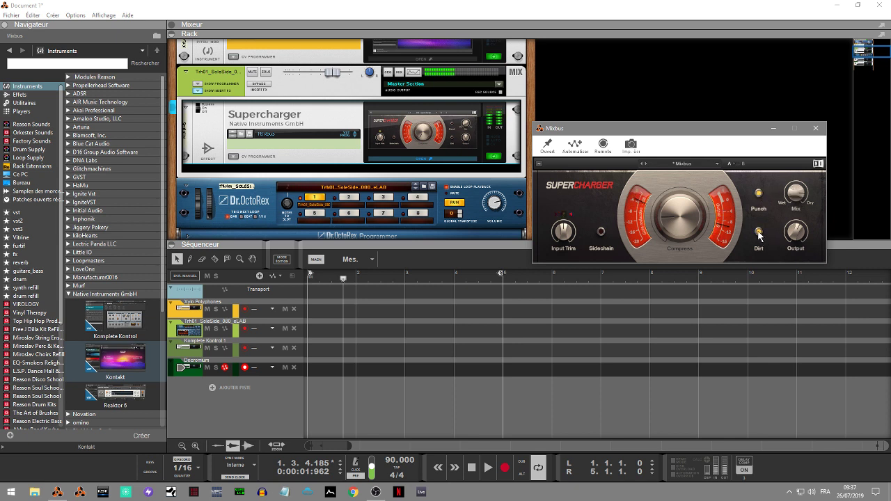
mouse_move(796, 193)
left_mouse_down()
mouse_move(796, 180)
mouse_move(796, 189)
left_mouse_up()
mouse_move(553, 240)
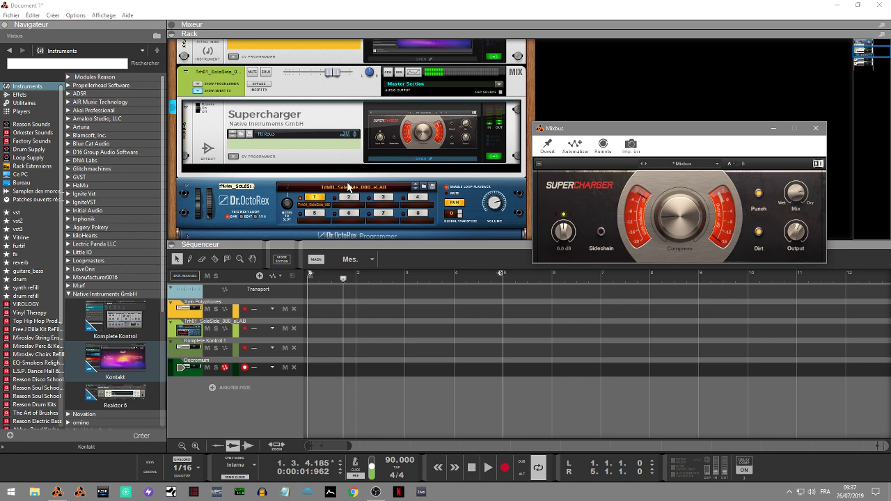
Examine Supercharger's rear cabling, optional audio inputs and CV programmer, and fold the programmer away
key("Tab")
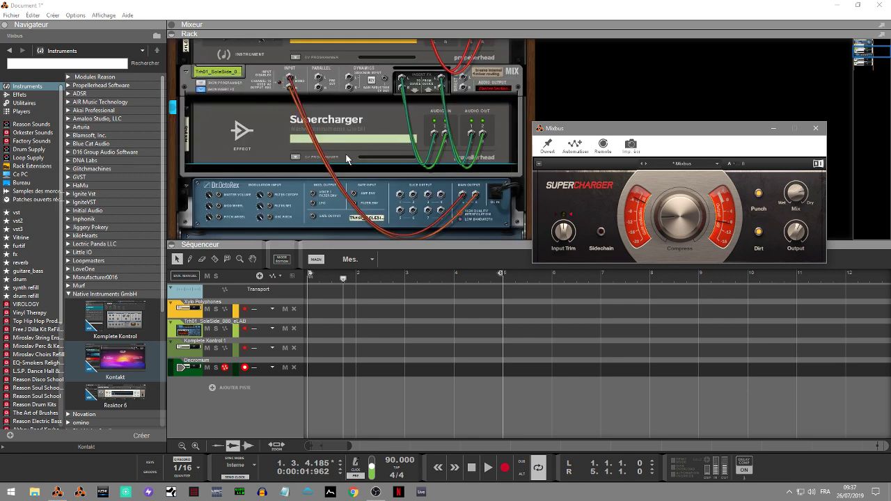
left_click(282, 159)
scroll(377, 181, "down", 1)
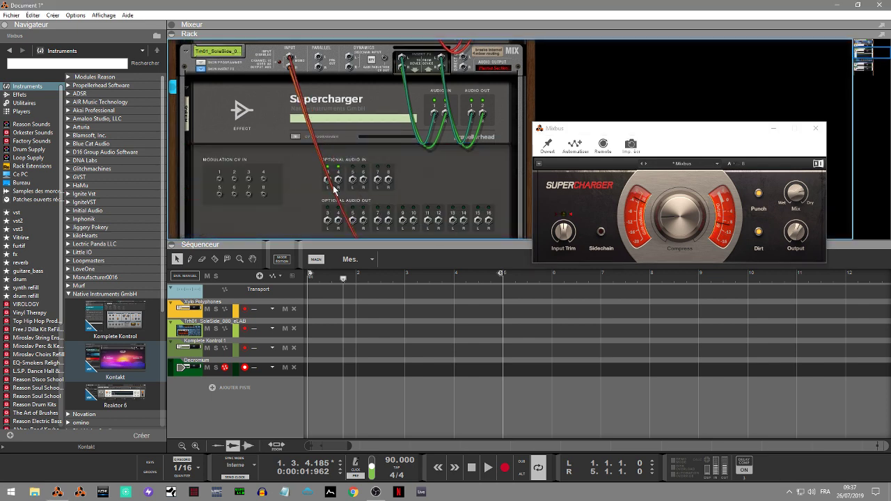
key("Tab")
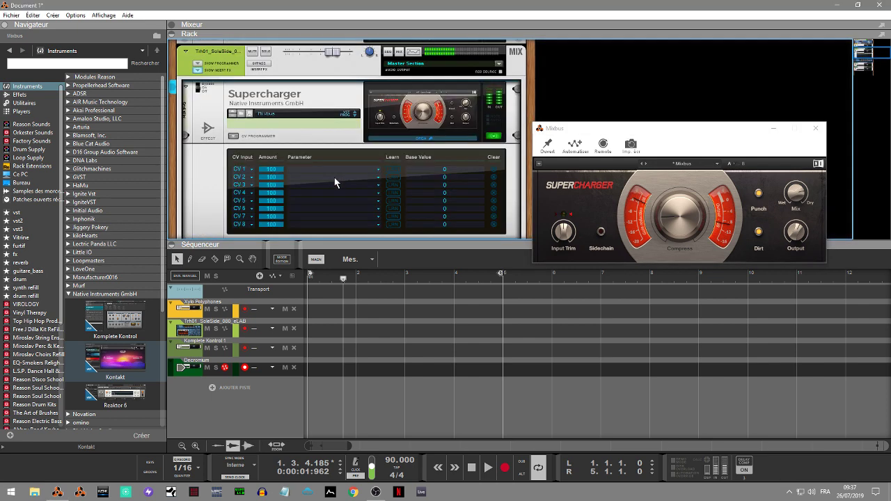
left_click(234, 137)
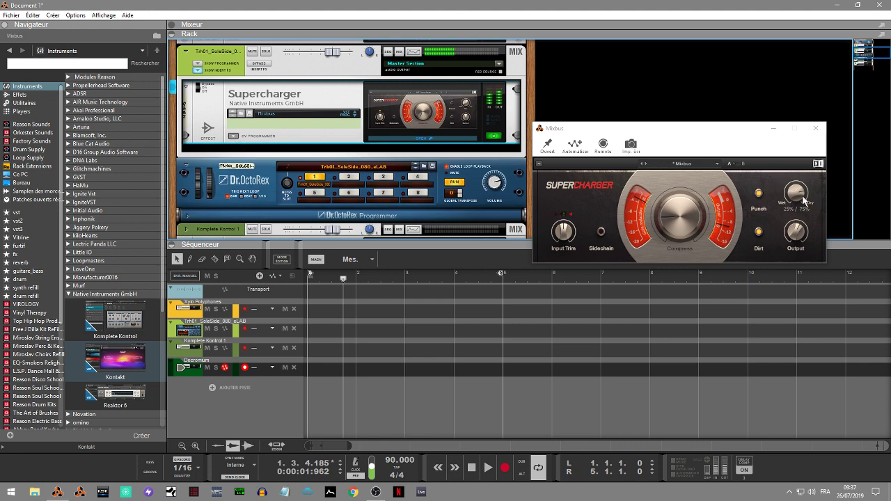
Raise Supercharger's mix to about 36% wet and adjust its compression and input trim
left_click_drag(802, 195, 802, 184)
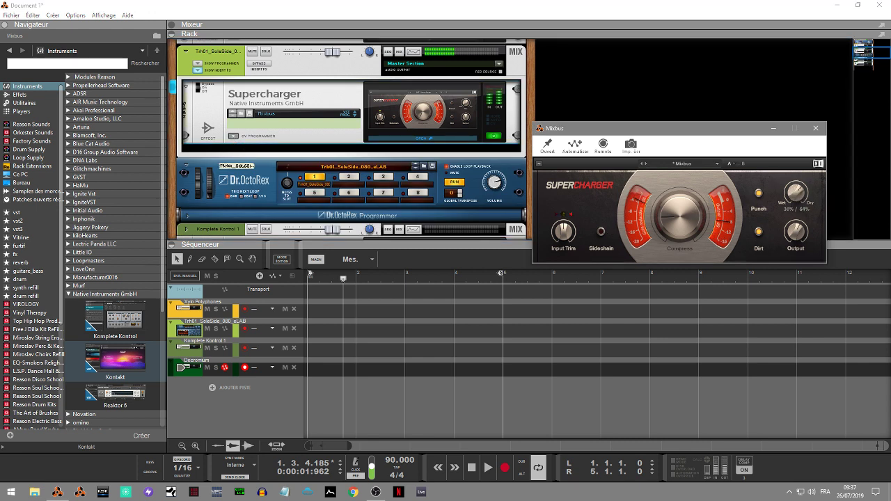
mouse_move(798, 240)
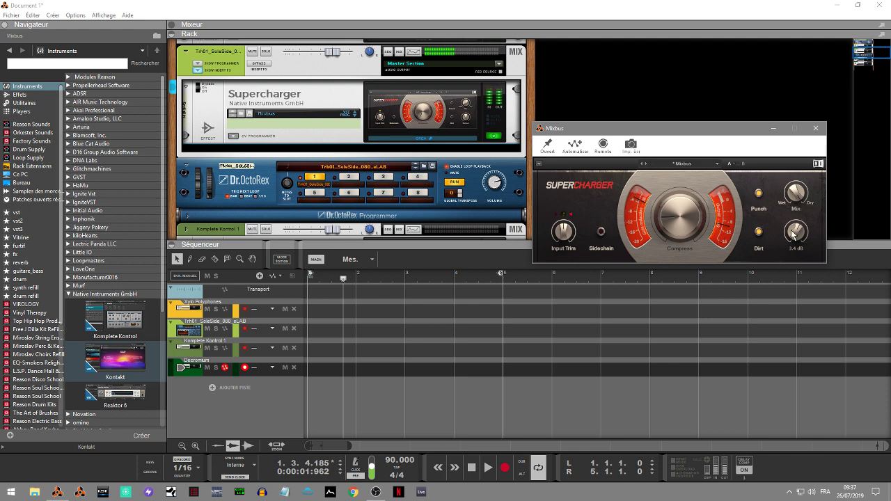
mouse_move(672, 217)
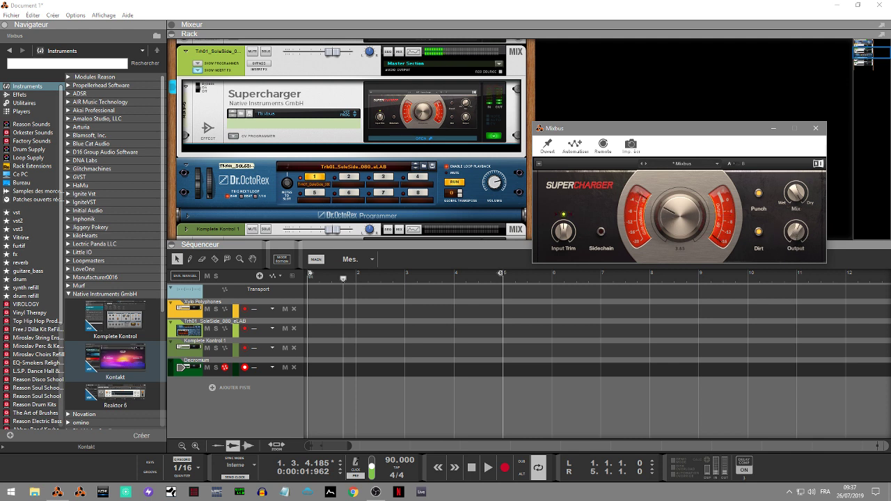
left_click_drag(672, 217, 672, 193)
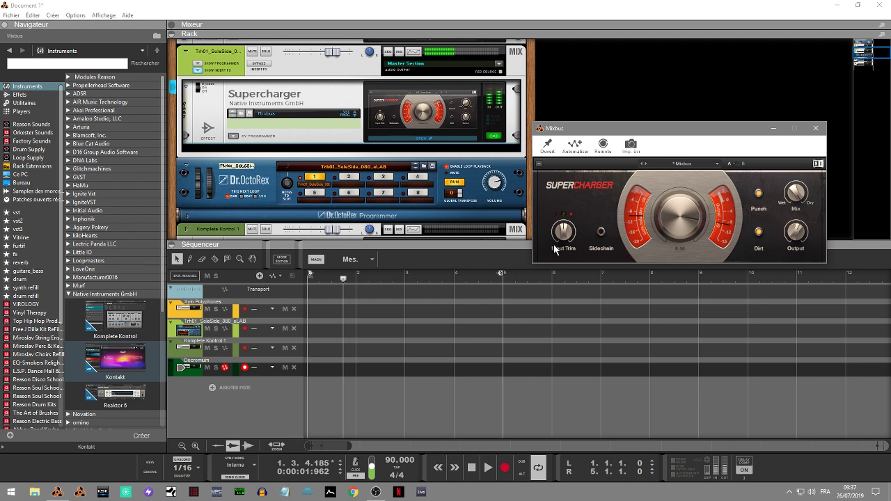
left_click_drag(564, 232, 564, 243)
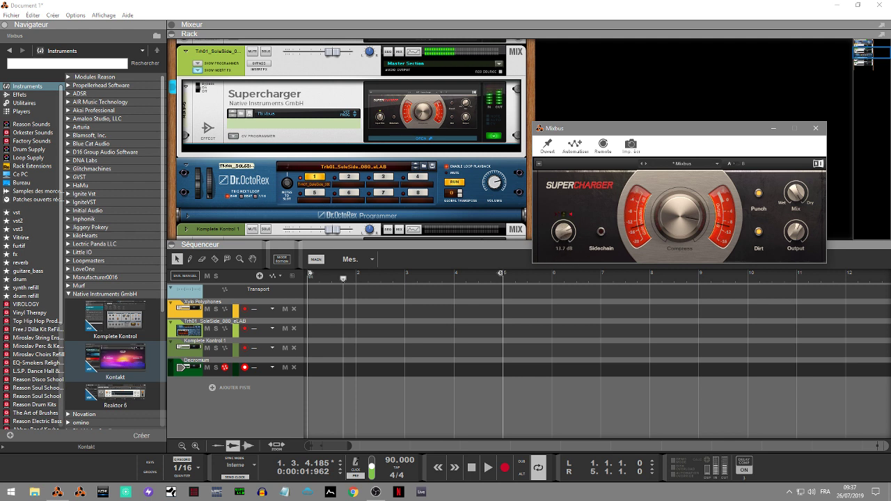
left_click_drag(658, 226, 709, 182)
Load the Go To Eleven preset, lower its compression to about 4.7 and reduce the wet share of the mix
left_click(646, 164)
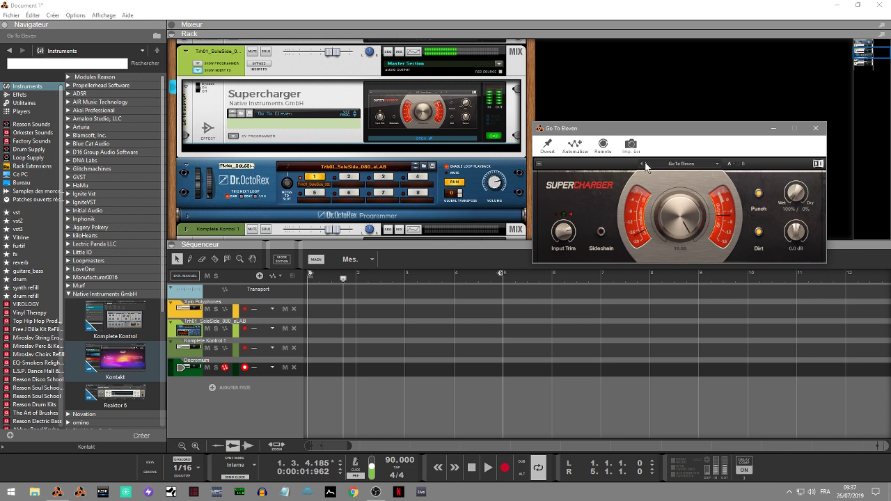
mouse_move(689, 214)
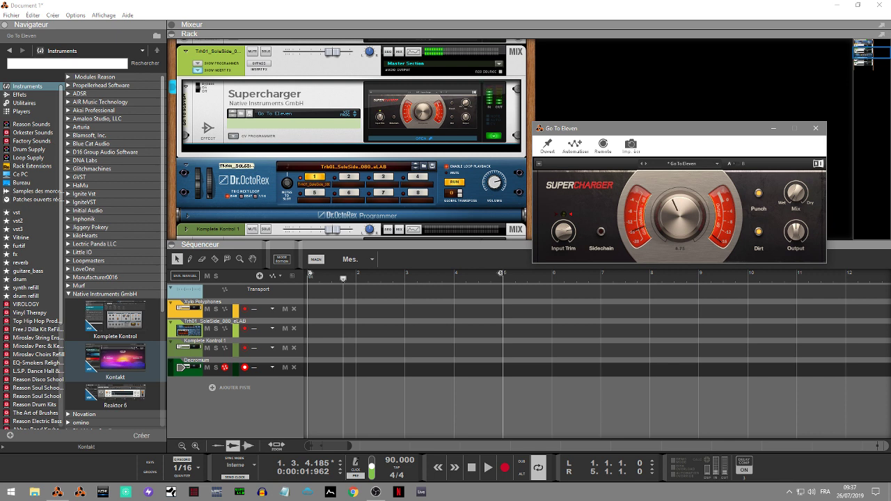
mouse_move(796, 192)
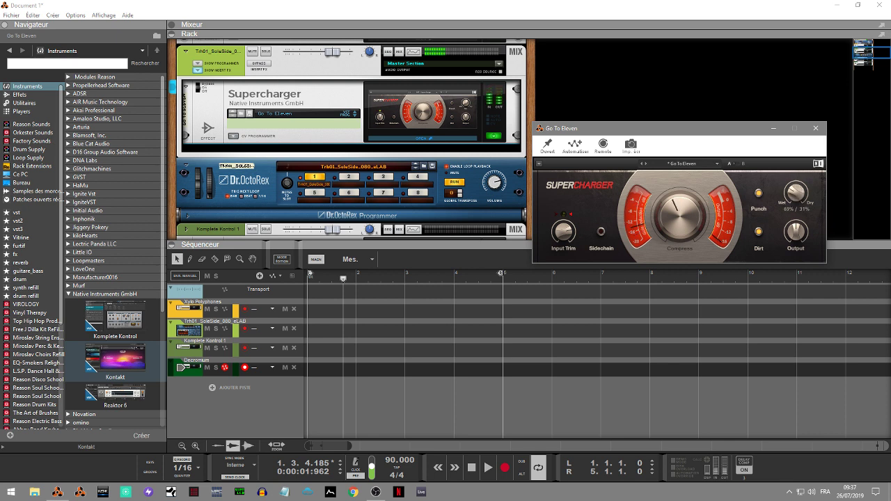
left_click_drag(796, 192, 796, 216)
left_click_drag(796, 216, 796, 211)
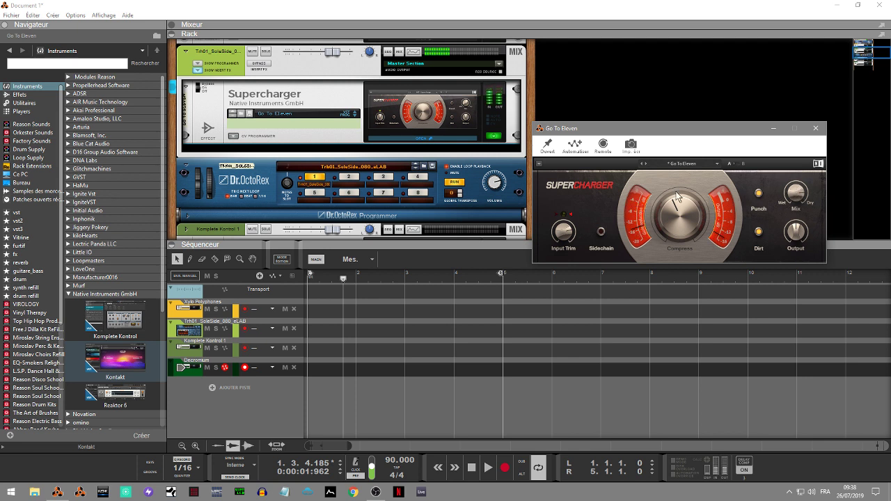
Look into Supercharger's main menu and load the Vocal preset
left_click(539, 165)
left_click(570, 165)
left_click(644, 164)
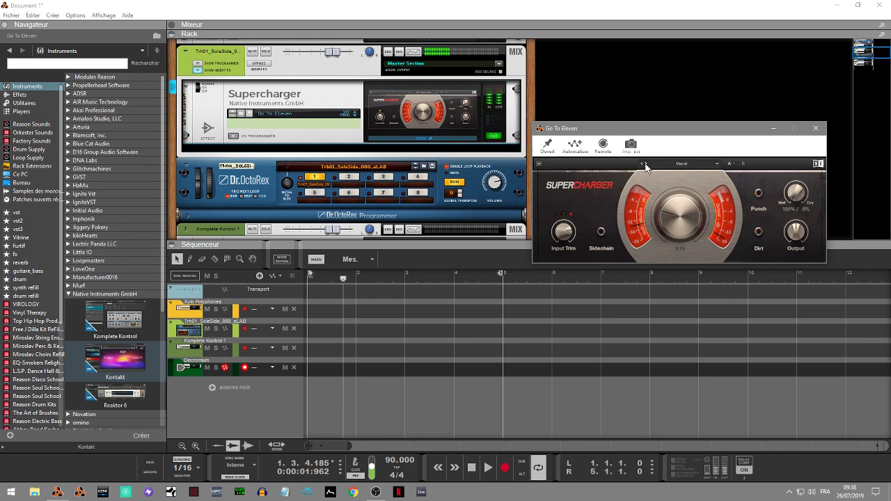
Load Supercharger's Dirty Kick preset, raise its compression and lower the input trim to about -8.6 dB
left_click(645, 165)
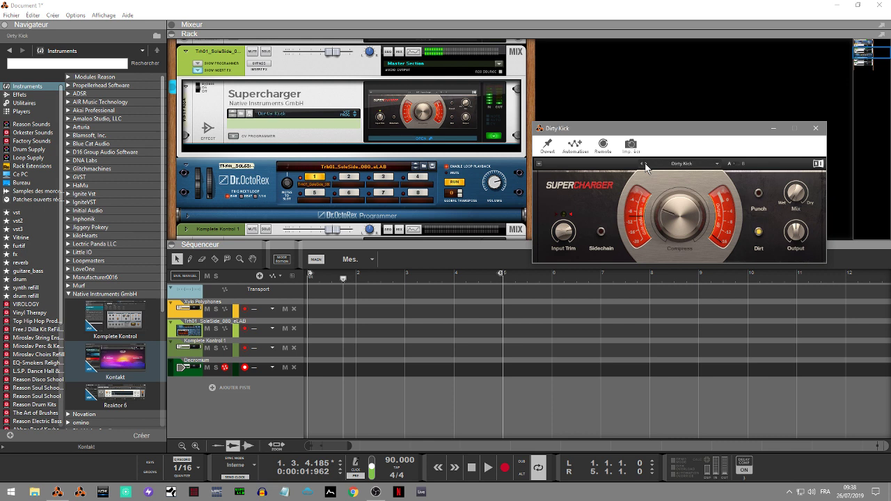
left_click_drag(680, 214, 679, 232)
left_click_drag(564, 231, 564, 253)
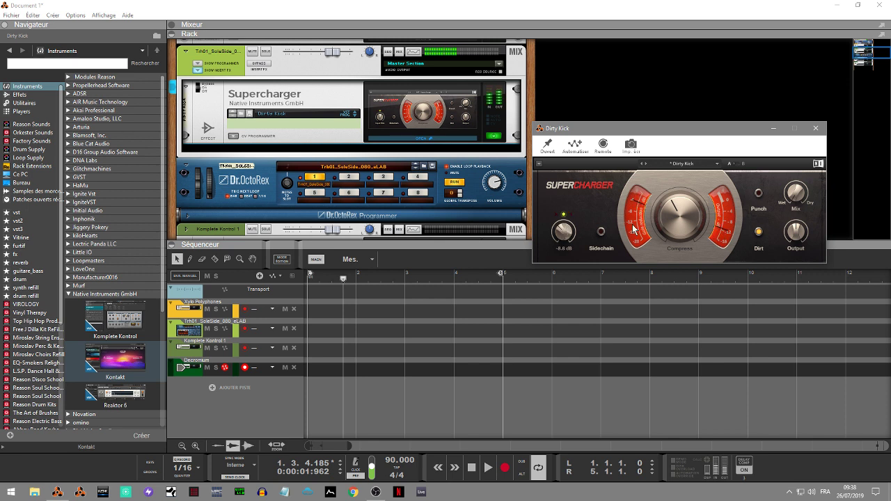
Turn on Supercharger's Punch option and reduce the mix to about 32% wet and 68% dry
left_click_drag(802, 183, 802, 192)
left_click(758, 193)
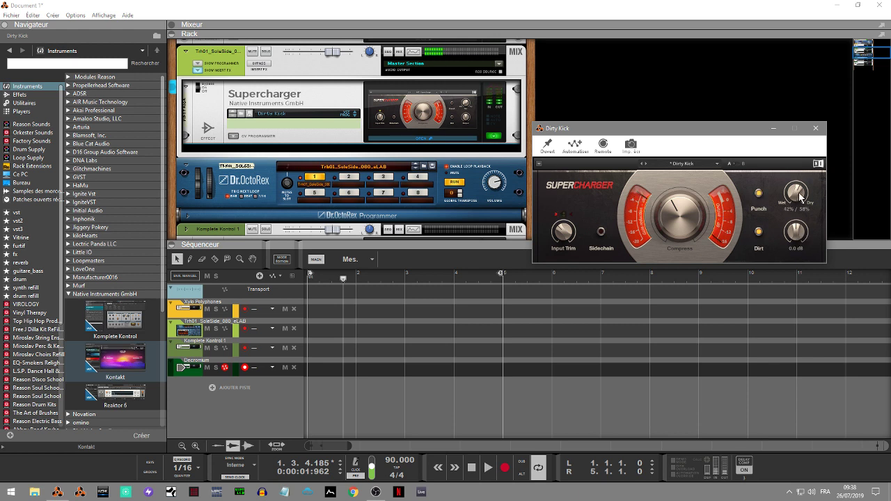
left_click_drag(801, 195, 801, 201)
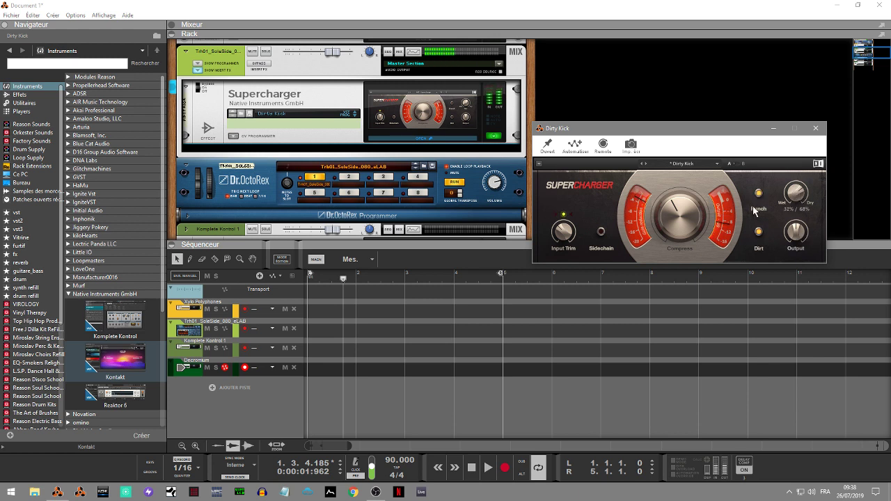
Adjust Supercharger's compression to about 4.35 and stop the drum loop playback
left_click_drag(709, 214, 702, 214)
key("space")
key("space")
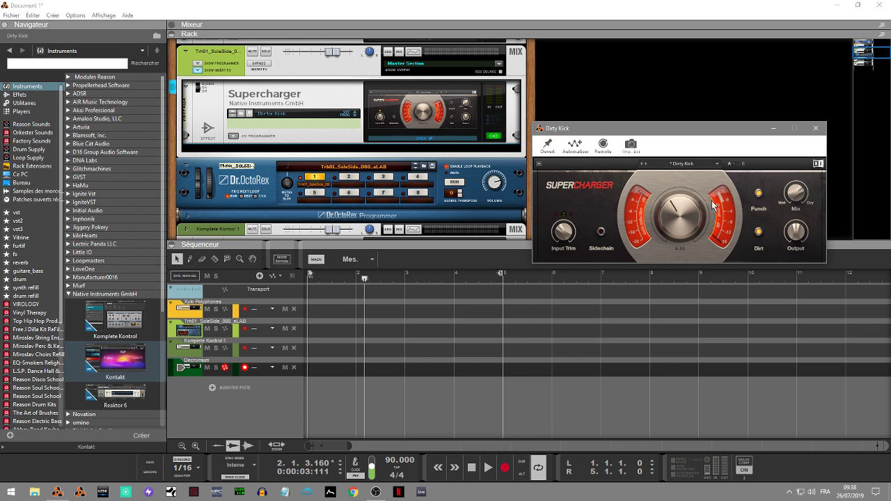
Raise Supercharger's input trim to about -1.3 dB
mouse_move(809, 194)
mouse_move(796, 240)
mouse_move(682, 236)
mouse_move(557, 237)
left_click_drag(558, 237, 558, 192)
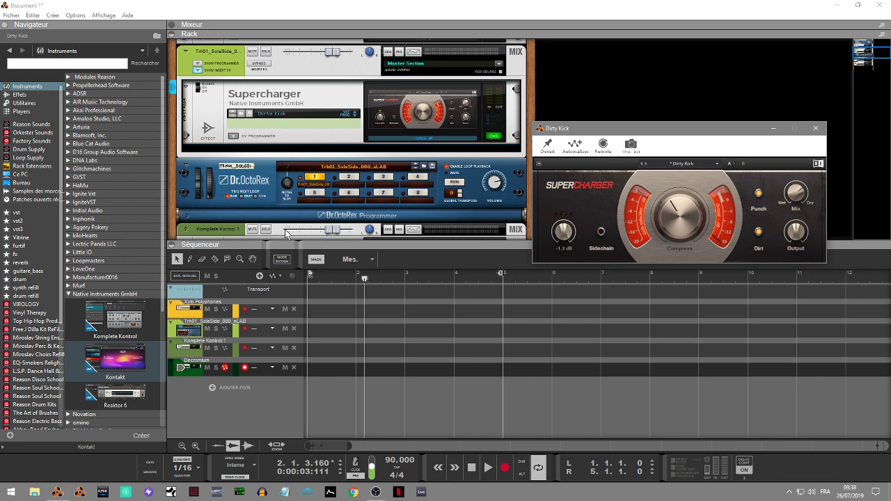
Replace Supercharger on the drum loop channel with the Reaktor 6 FX effect, view its start screen and close its window
left_click(20, 95)
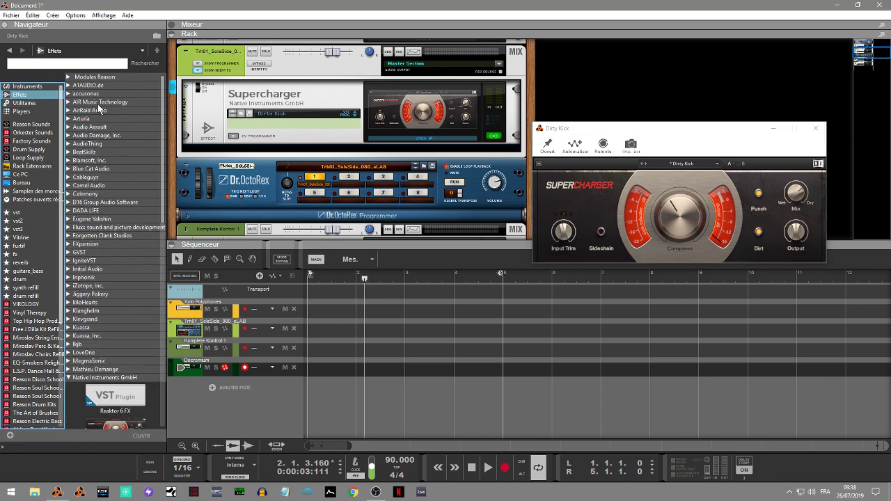
scroll(163, 151, "down", 6)
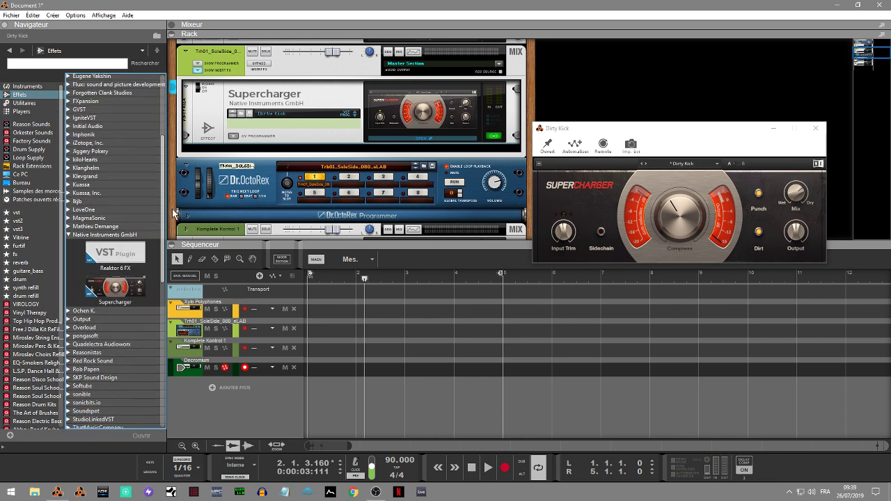
left_click_drag(106, 256, 434, 133)
left_click(427, 138)
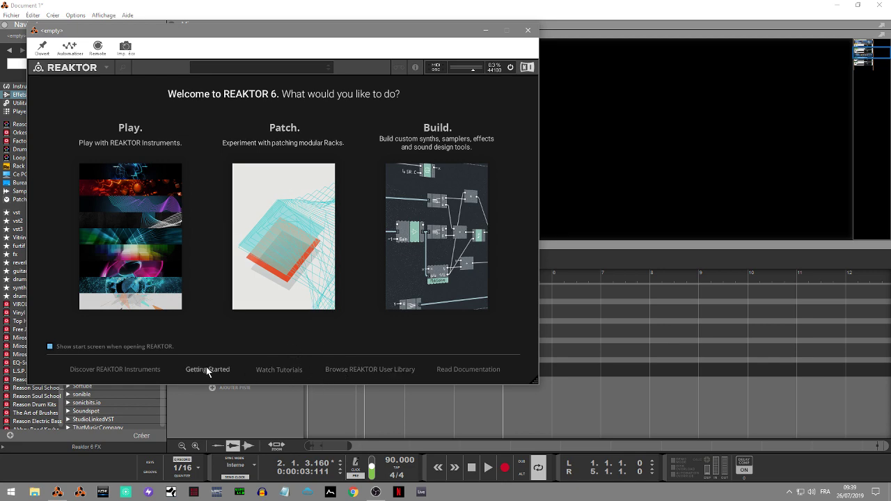
left_click(529, 30)
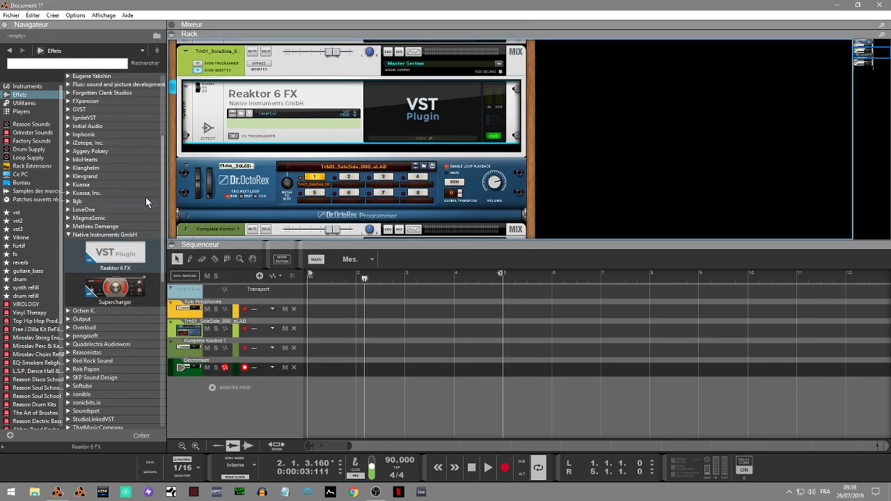
Look through the Native Instruments plug-ins in the instrument list and return to the effects list
left_click(28, 87)
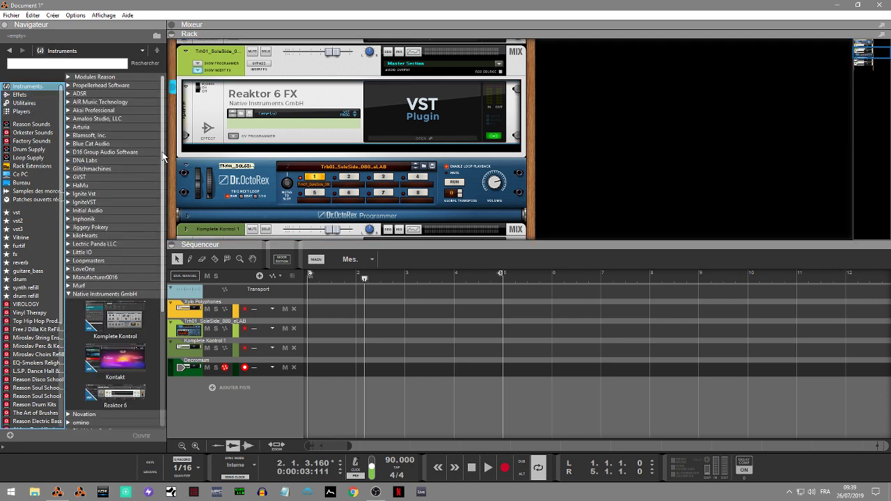
scroll(165, 162, "down", 3)
scroll(171, 197, "down", 3)
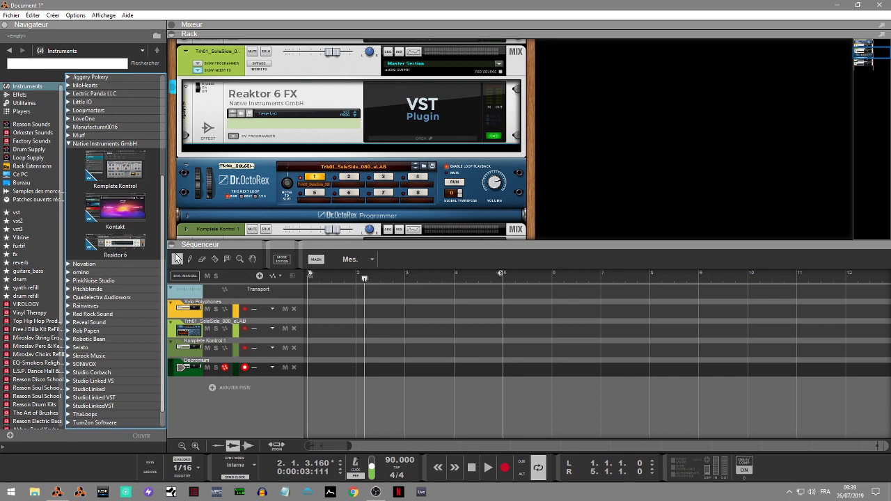
scroll(160, 261, "down", 1)
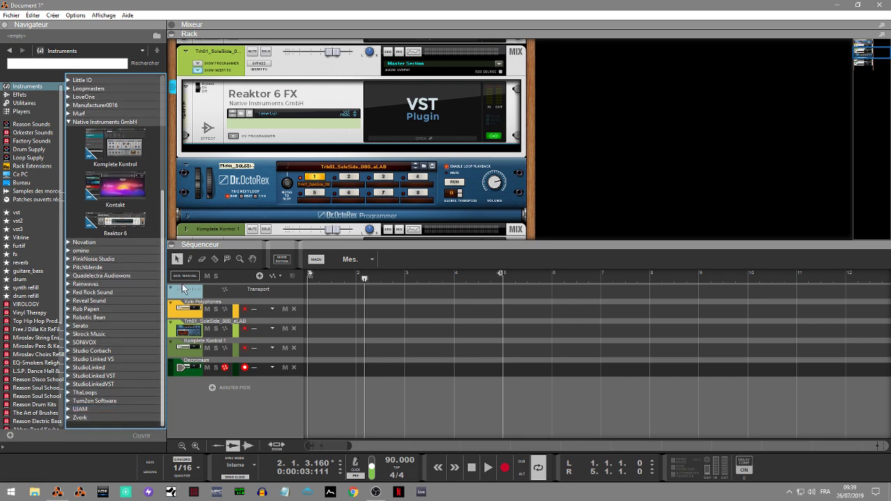
left_click(9, 95)
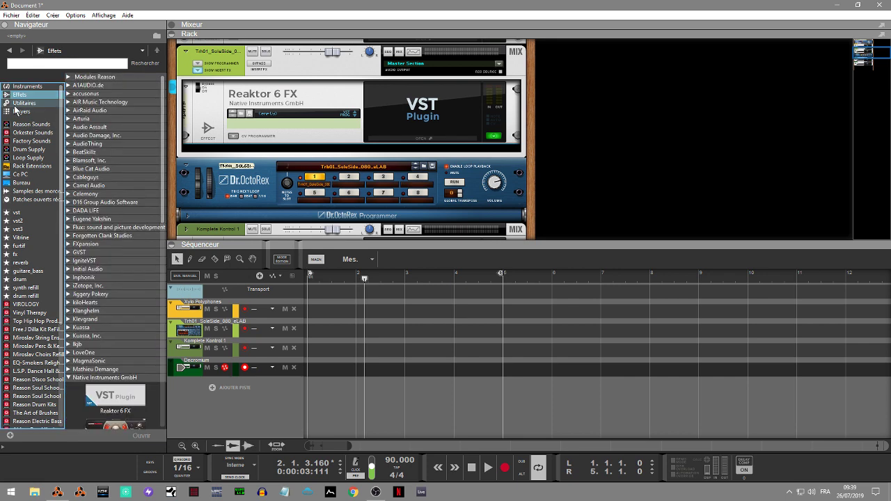